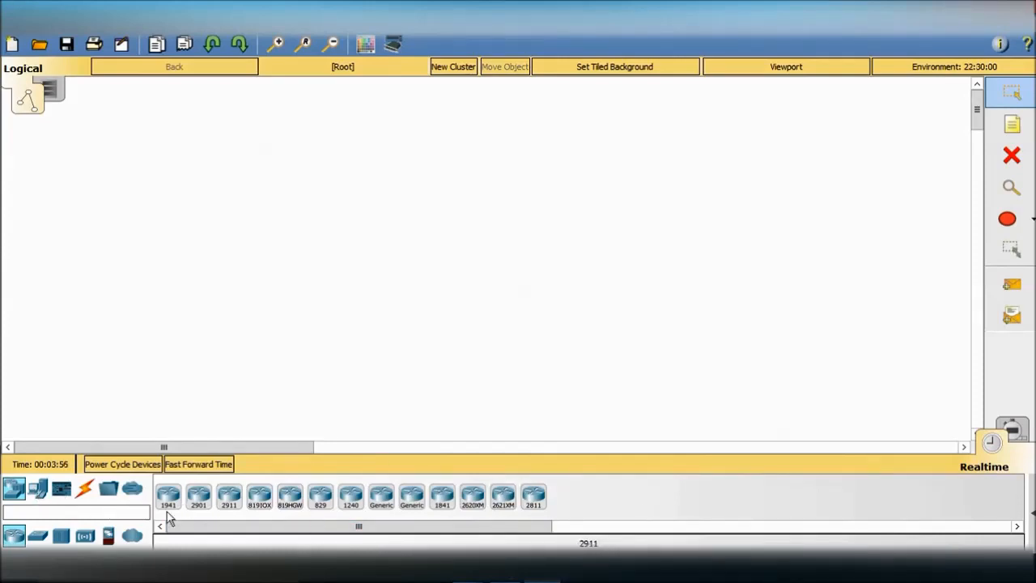
click(41, 537)
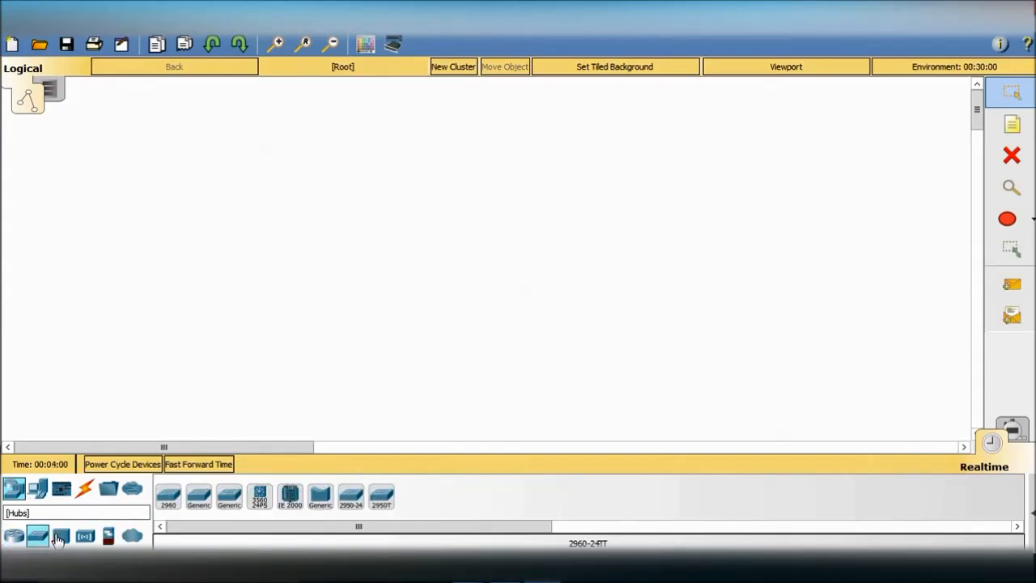
click(59, 538)
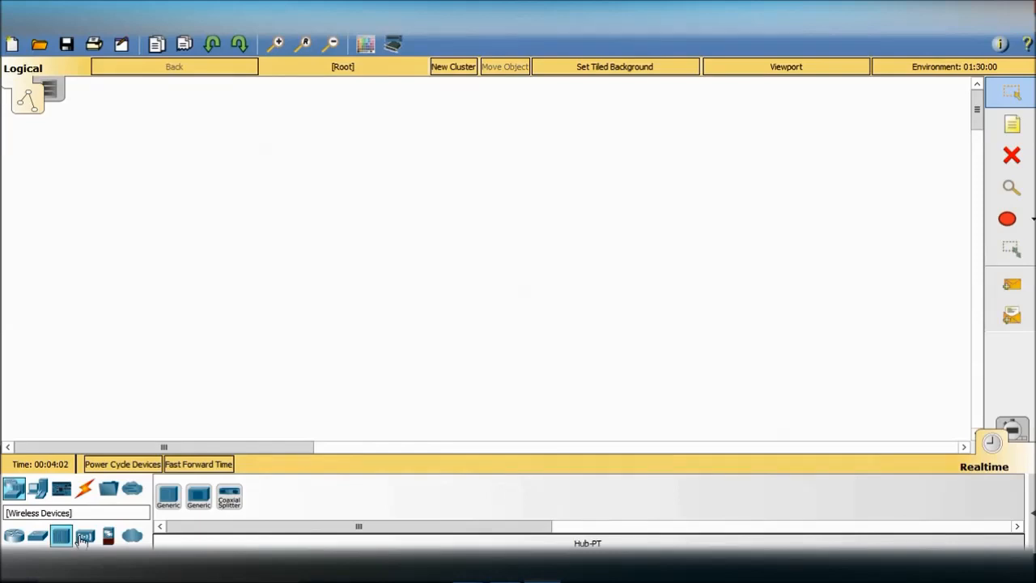
click(39, 537)
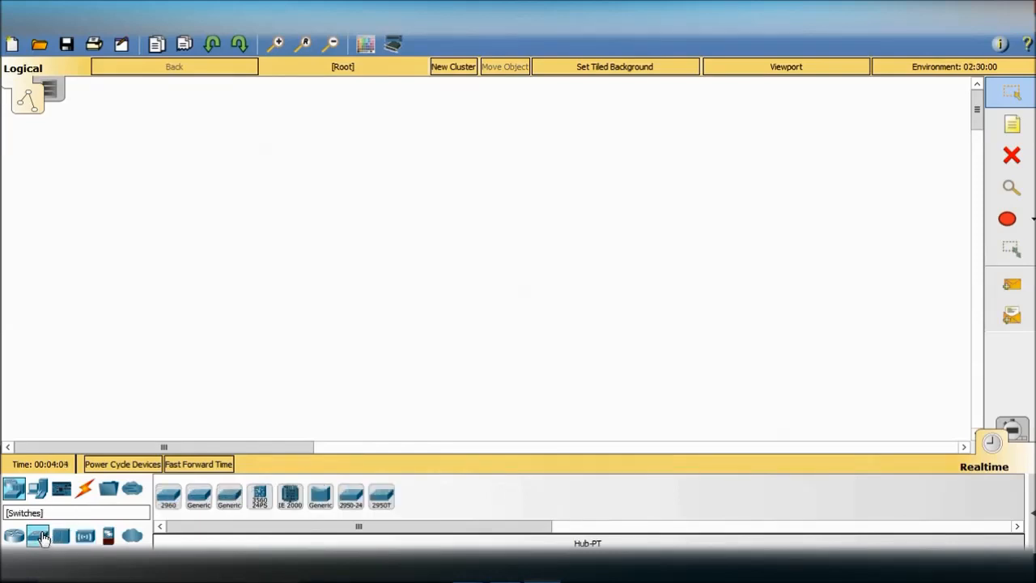
click(38, 489)
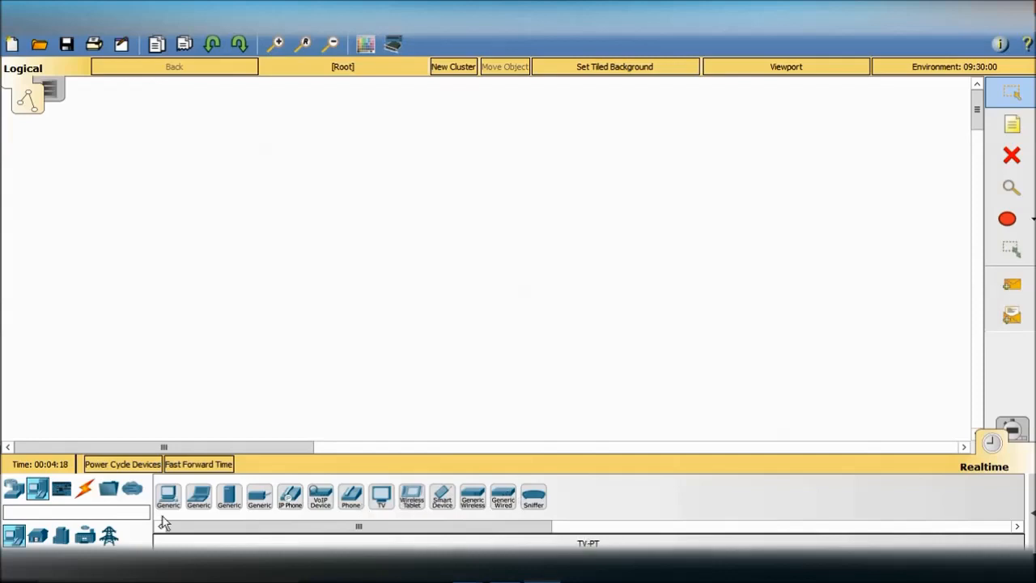
- Place two 1941 routers side by side in the logical workspace with a wide gap between them
click(12, 492)
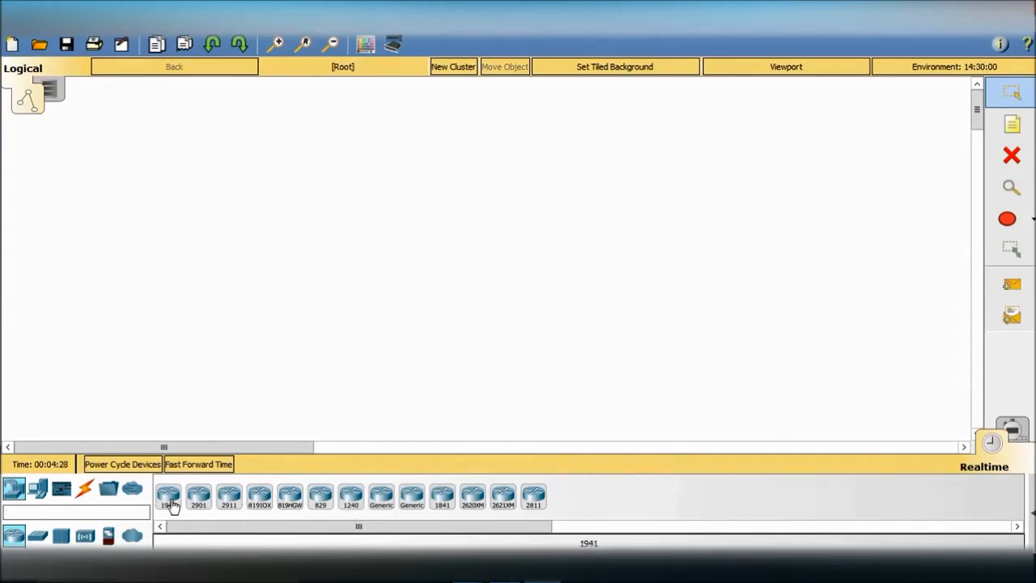
drag(171, 504, 245, 401)
drag(169, 495, 330, 279)
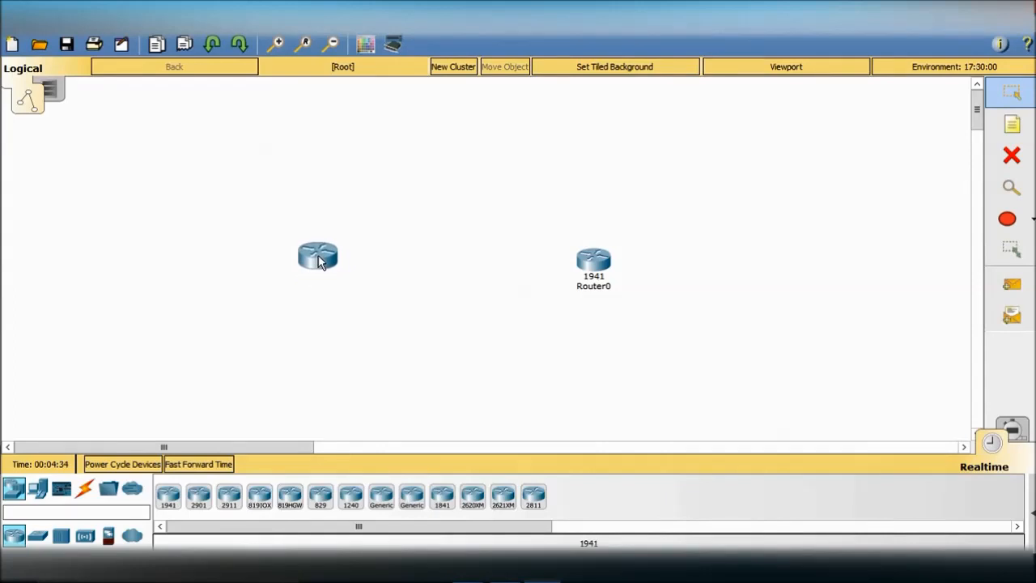
drag(316, 265, 316, 272)
drag(591, 261, 595, 269)
click(595, 269)
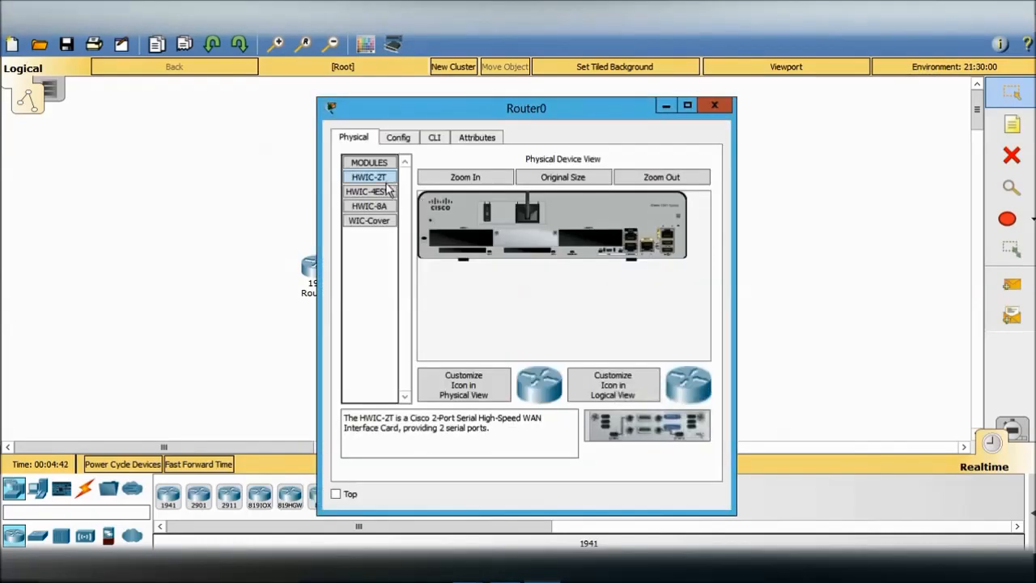
click(398, 138)
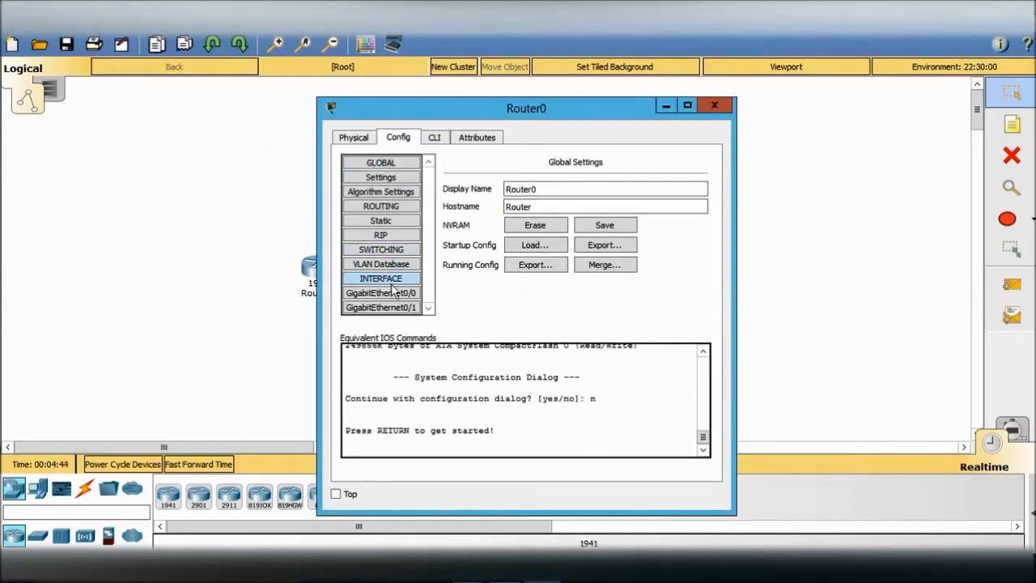
click(713, 107)
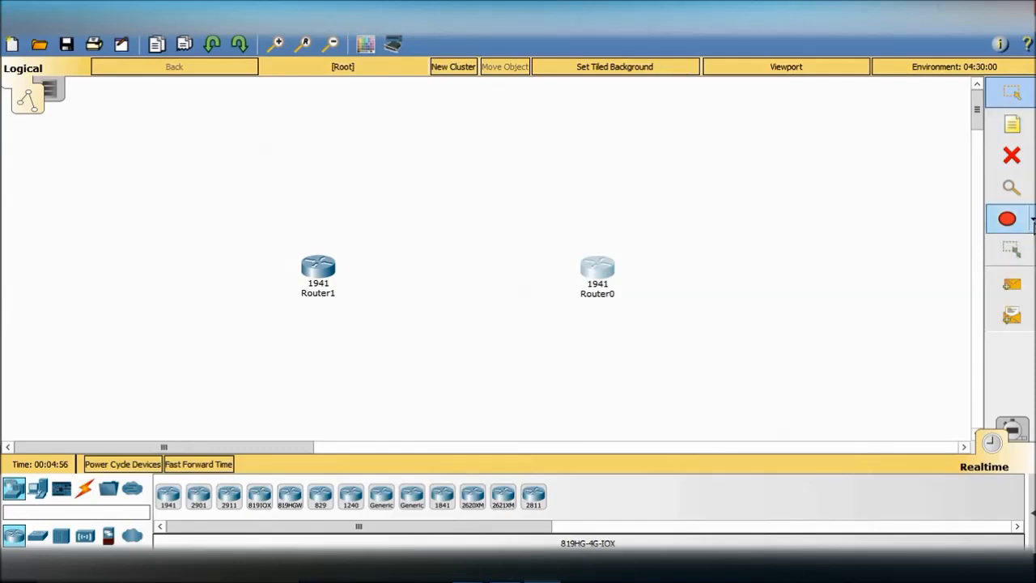
- Draw two separate unfilled black-outlined rectangles, one enclosing Router0 and one enclosing Router1, as network areas
click(1033, 222)
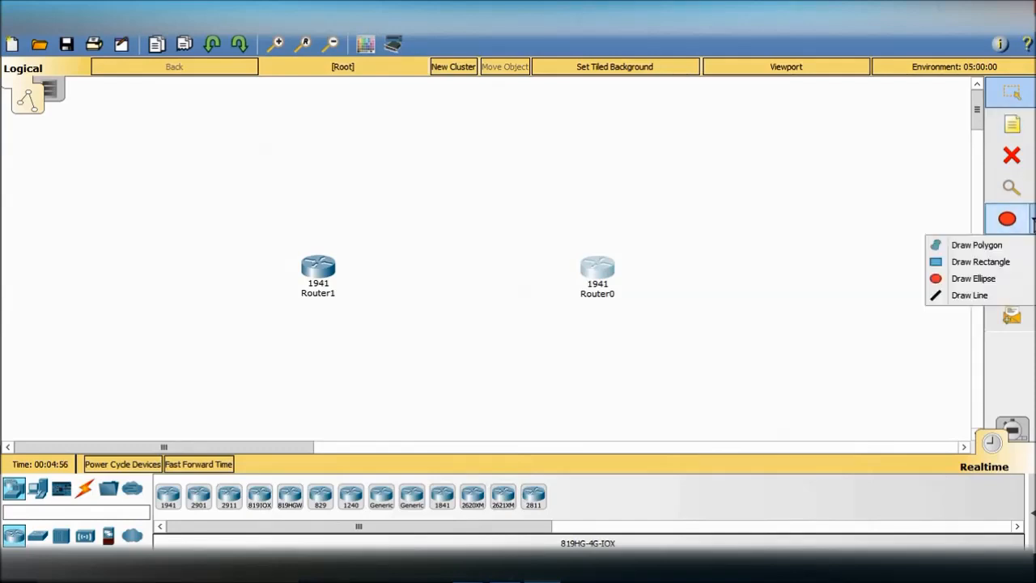
click(1003, 268)
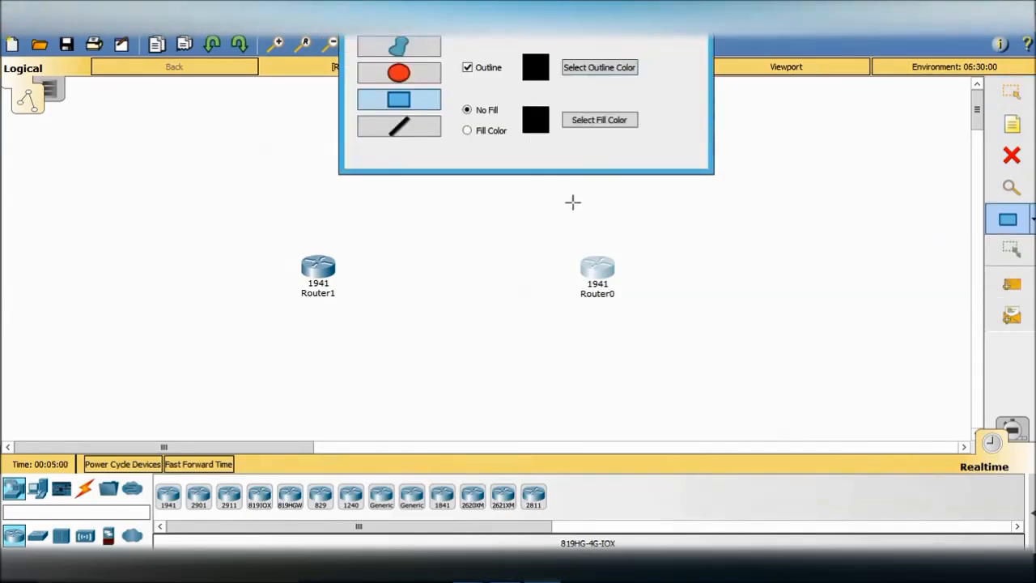
drag(496, 185, 600, 289)
mouse_move(639, 334)
mouse_down()
mouse_move(754, 402)
mouse_move(747, 351)
mouse_move(813, 342)
mouse_move(921, 378)
mouse_move(956, 417)
mouse_up()
mouse_move(27, 186)
mouse_down()
mouse_move(323, 270)
mouse_move(368, 308)
mouse_move(395, 422)
mouse_up()
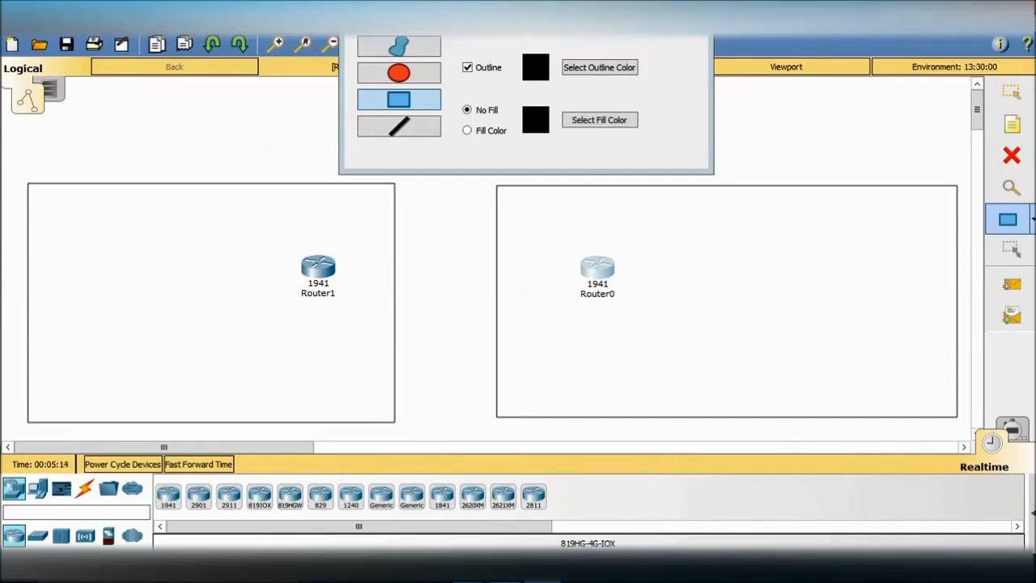
- Add the note "N/W 1" inside Router0's rectangle and the note "N/W 2" inside Router1's rectangle
click(1013, 124)
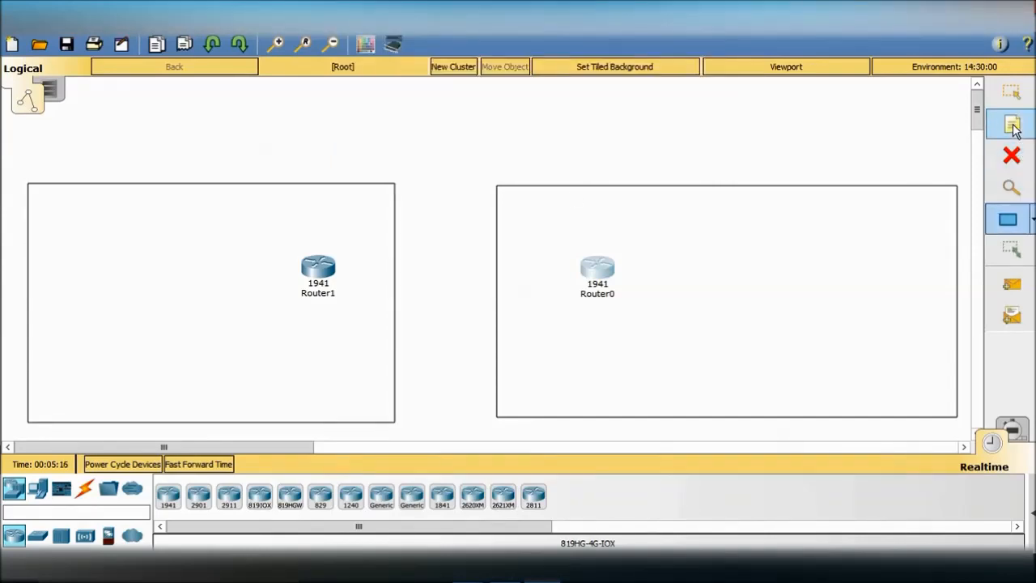
click(701, 207)
text(n)
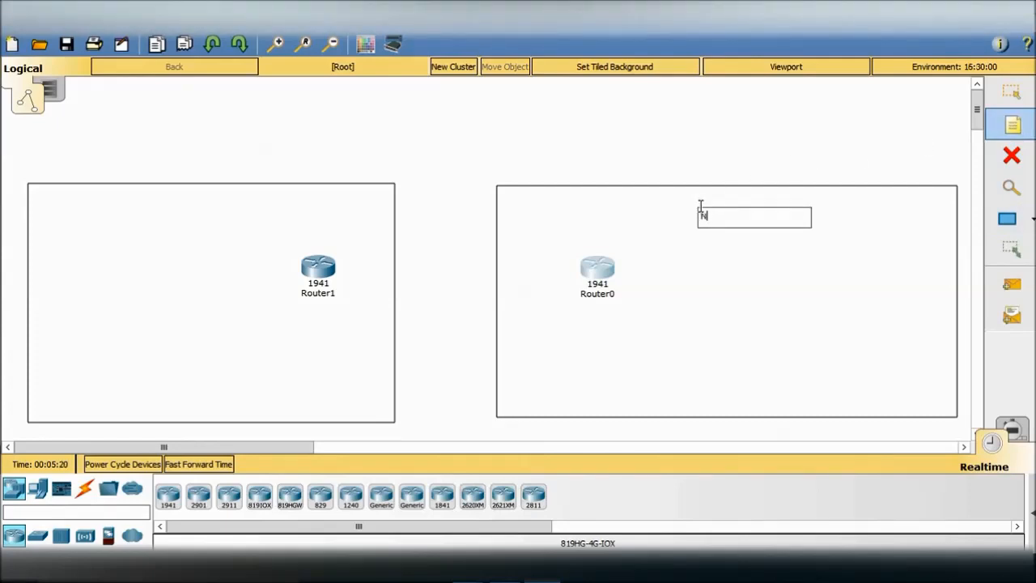
text(/W 1)
click(171, 199)
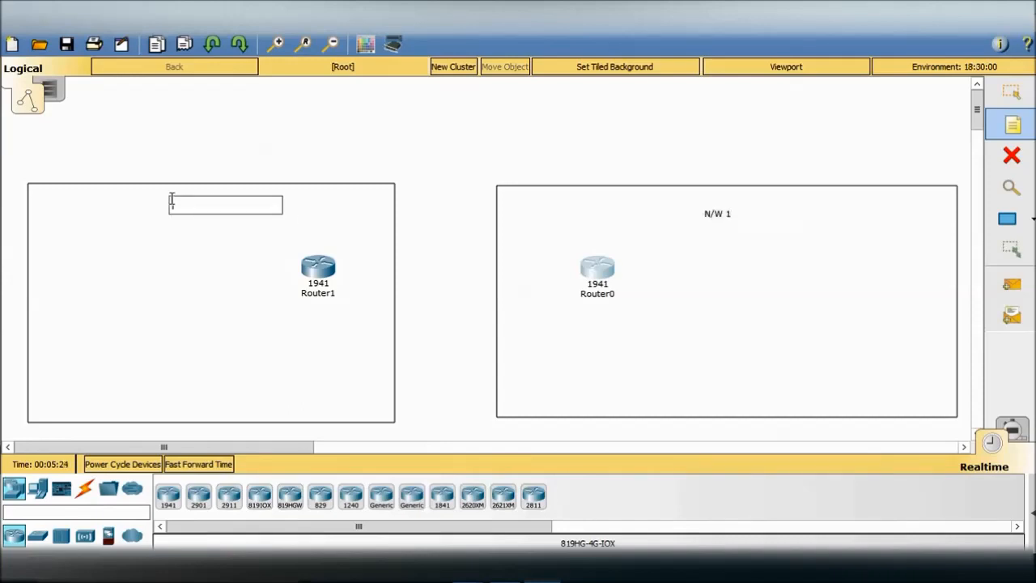
text(N)
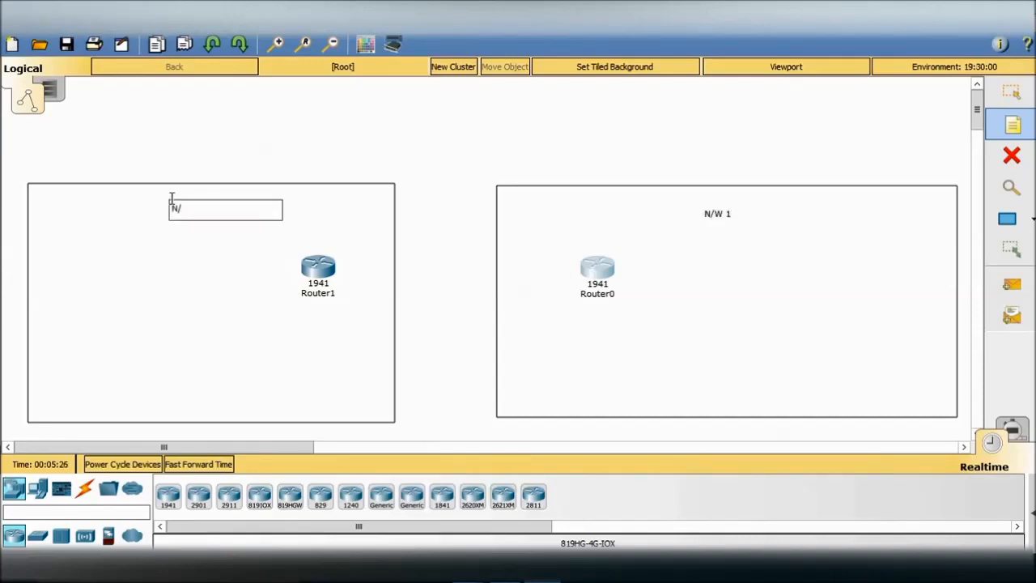
text(/W 2)
click(445, 260)
click(503, 143)
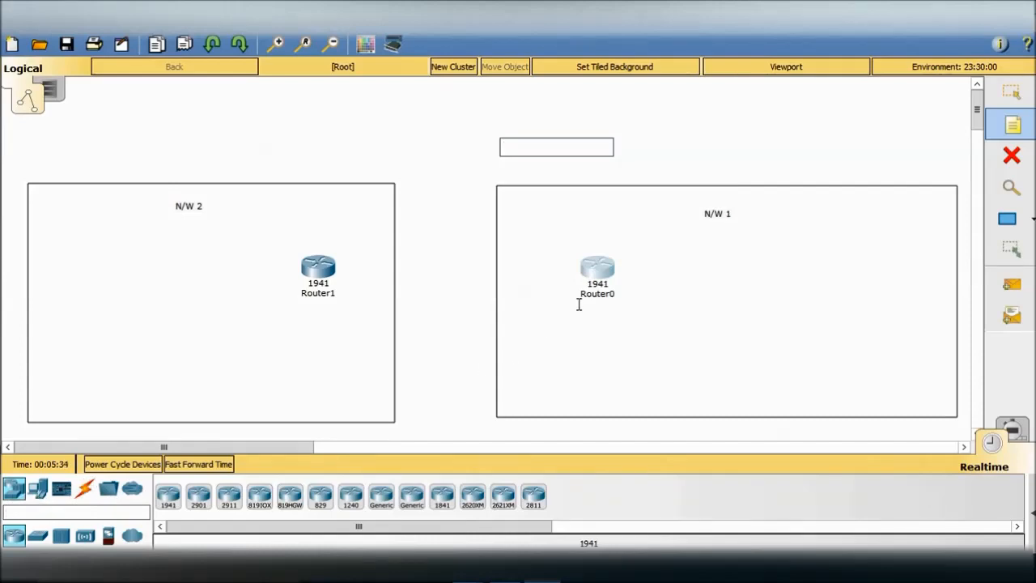
click(601, 276)
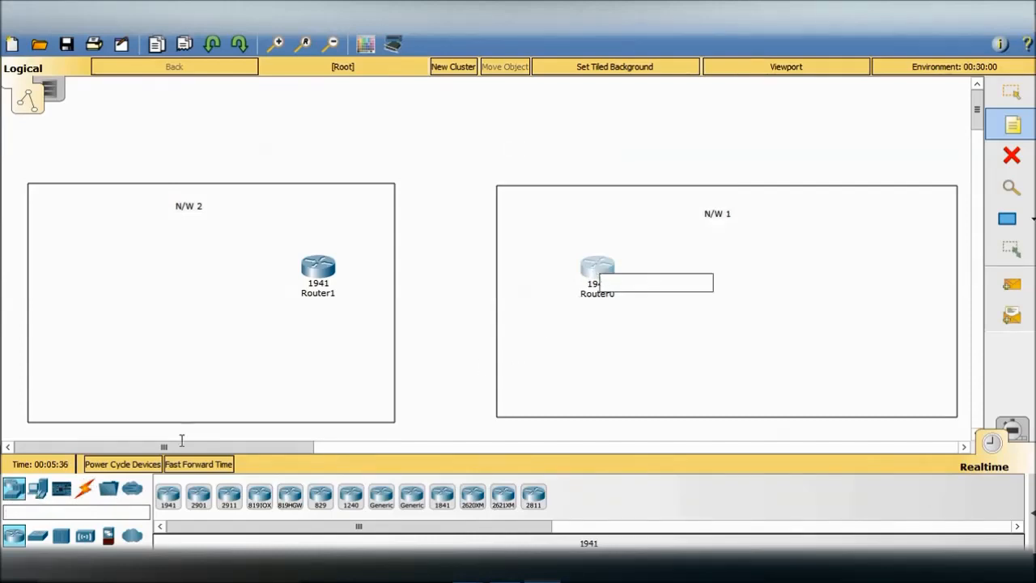
click(26, 534)
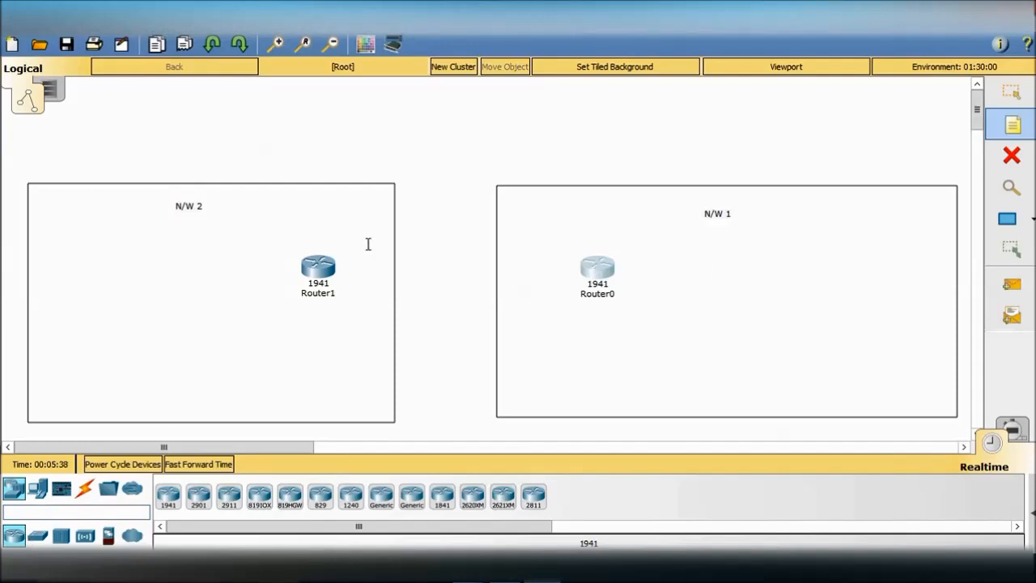
click(595, 277)
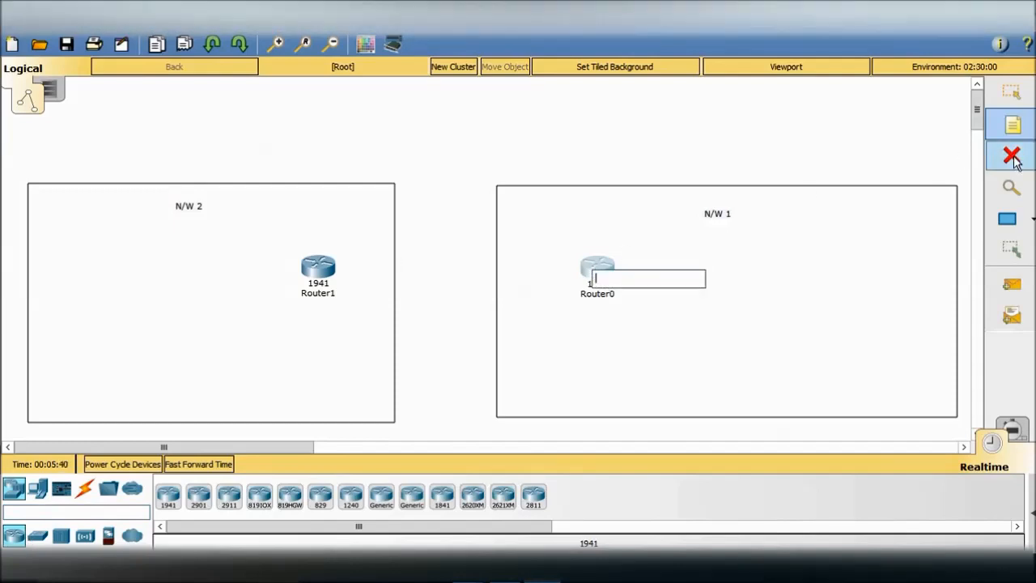
- Leave note placement and review Router0's physical modules, VLAN database, GigabitEthernet0/0 settings and command-line interface
click(1013, 159)
click(589, 306)
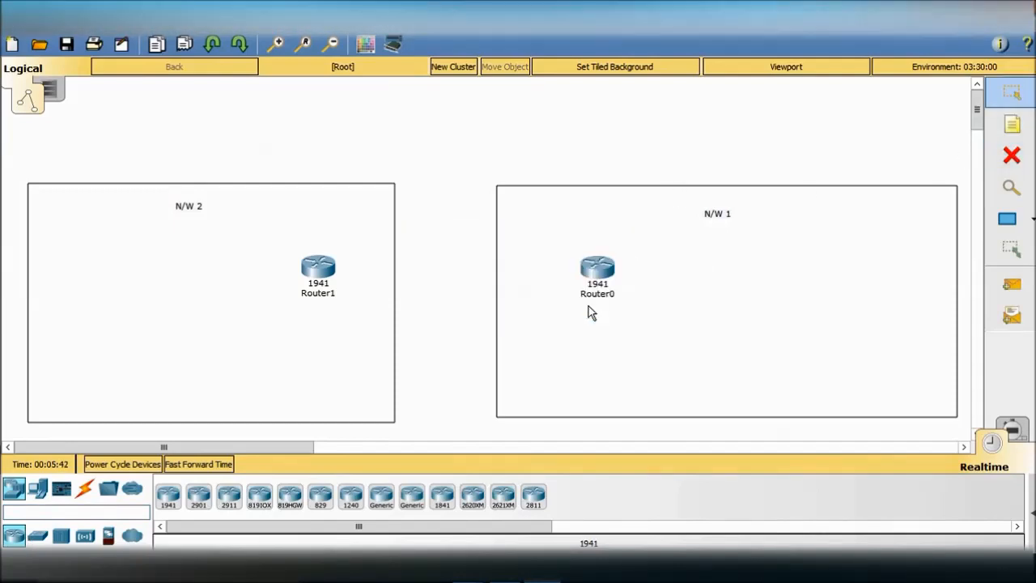
click(595, 276)
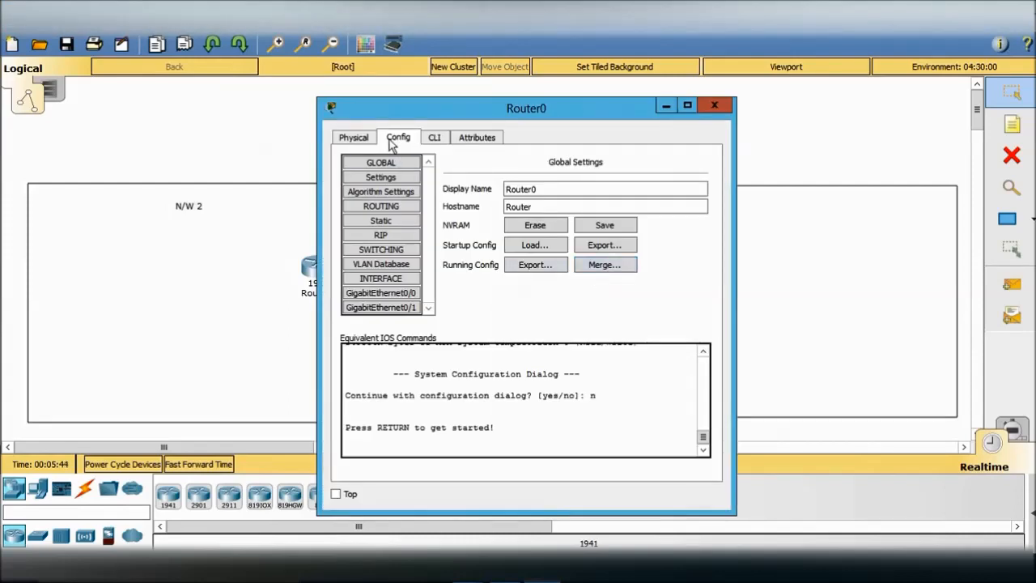
click(365, 138)
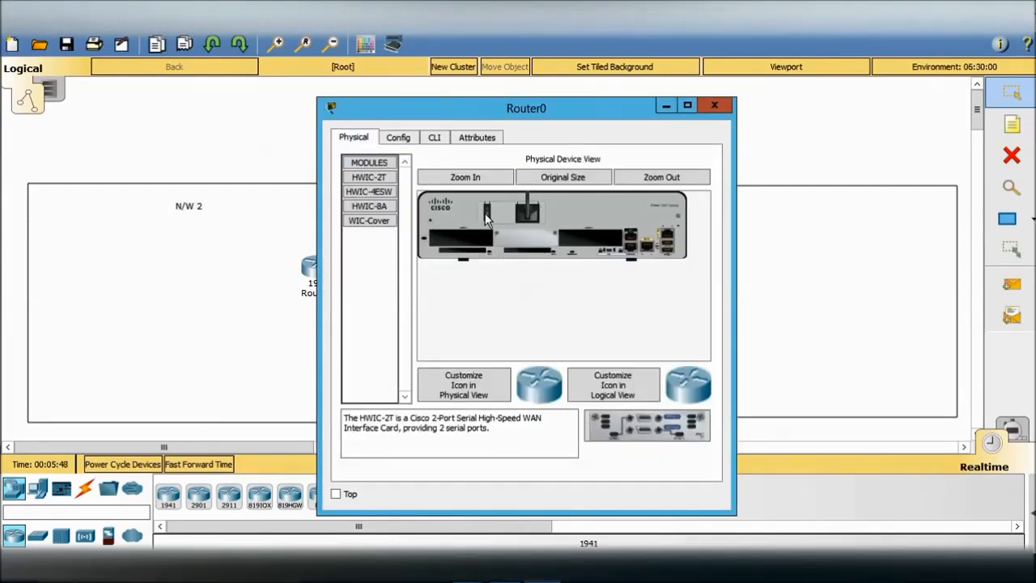
click(399, 138)
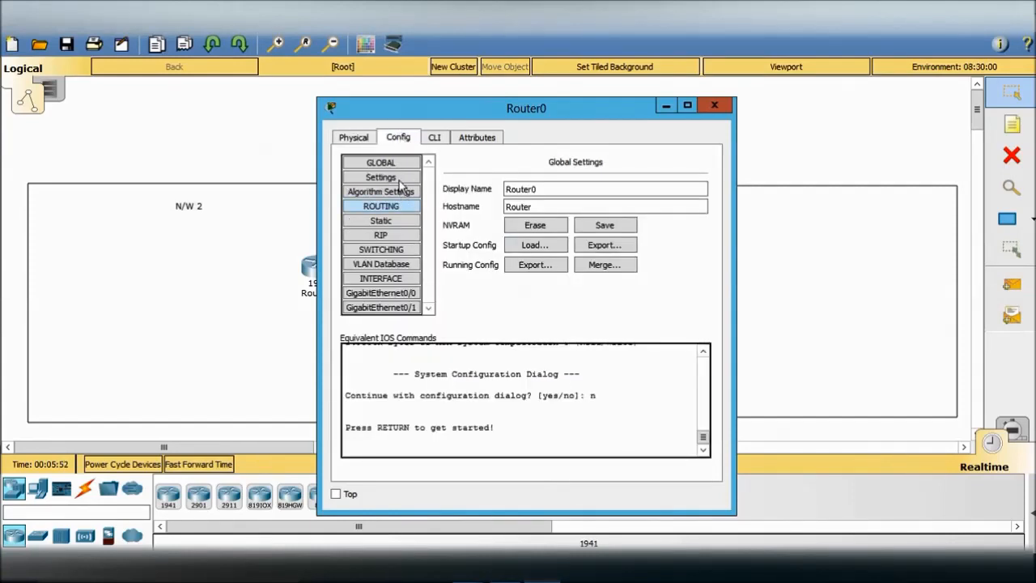
click(399, 266)
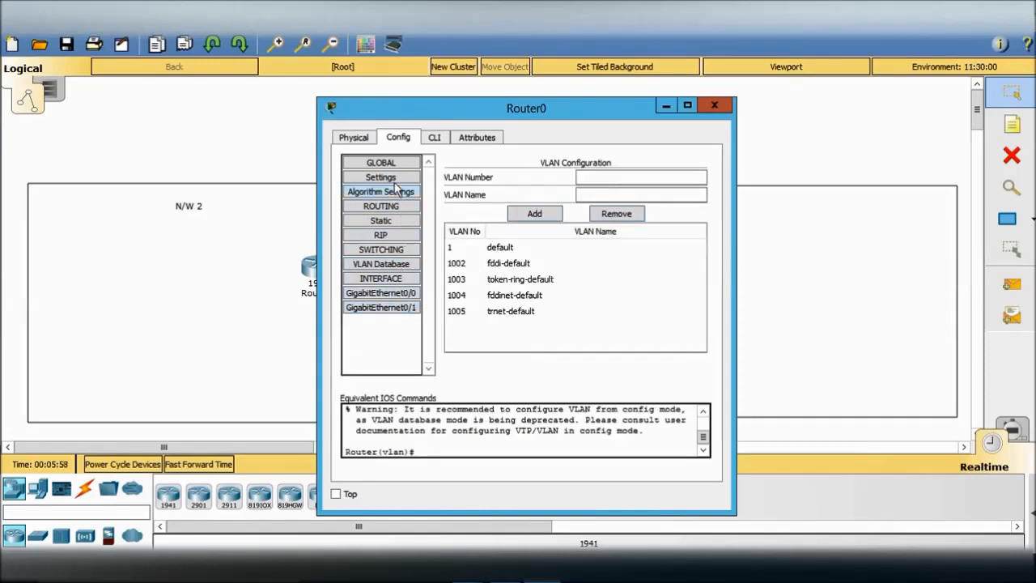
click(396, 294)
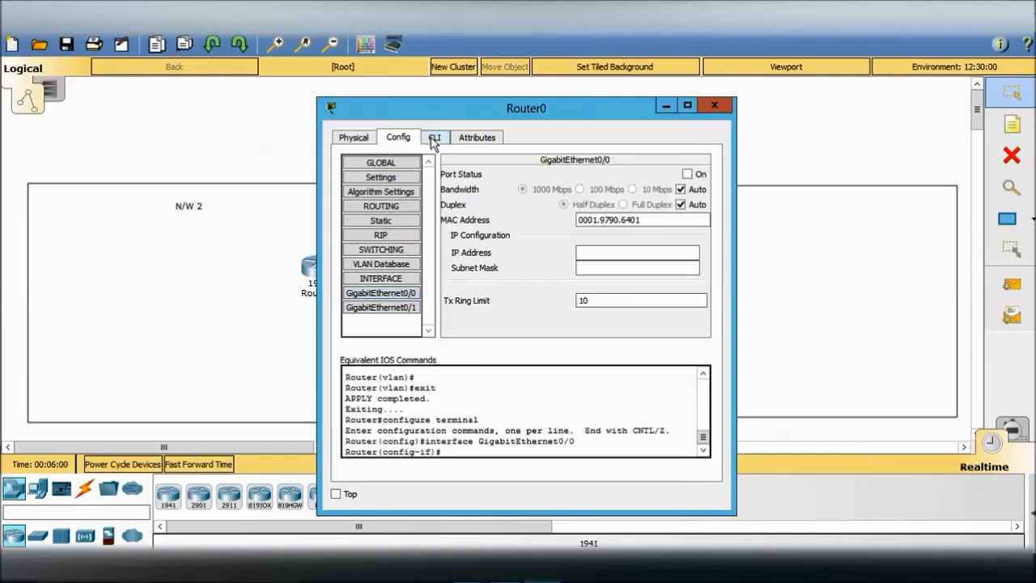
click(435, 139)
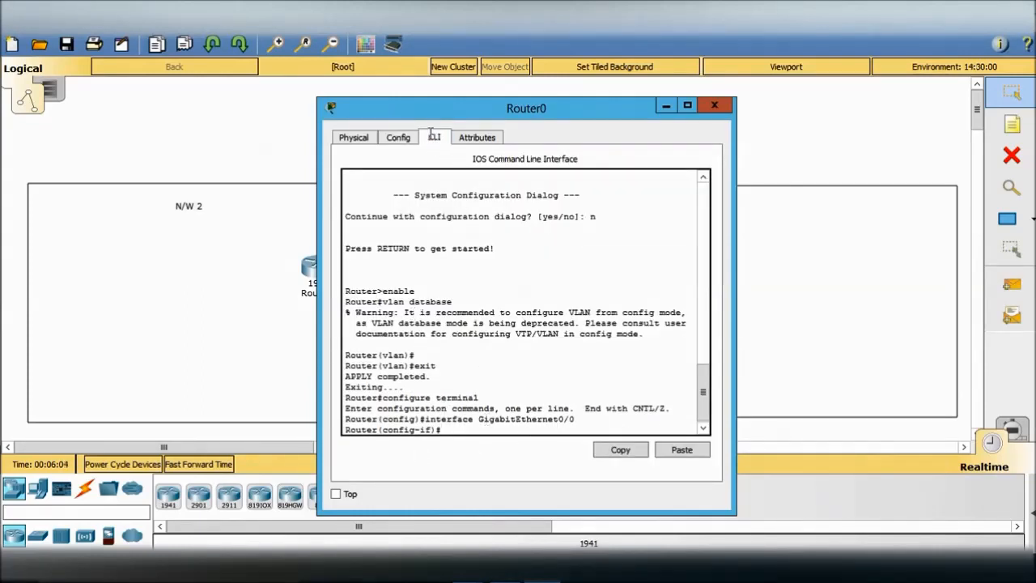
click(406, 139)
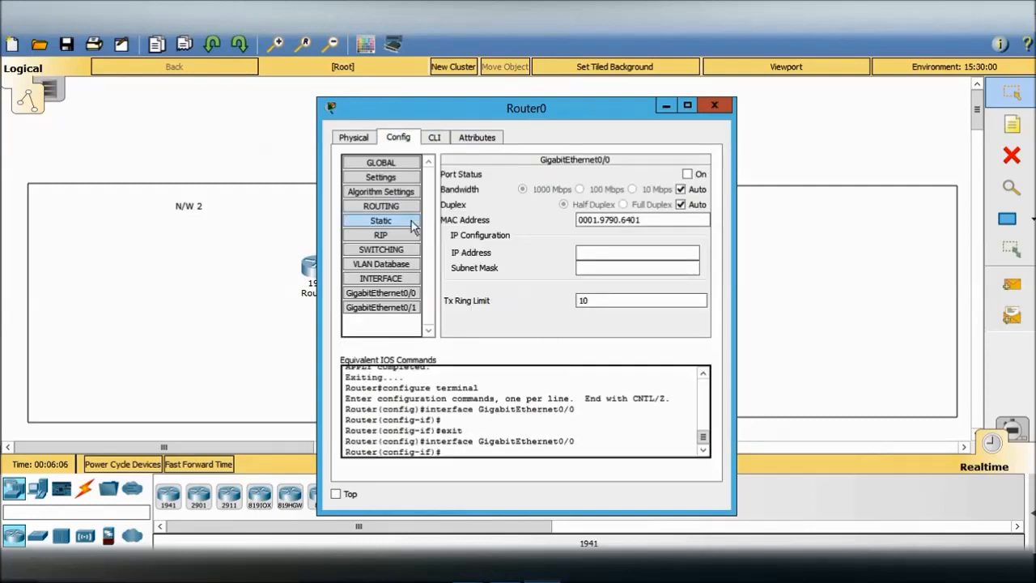
- Configure Router0's GigabitEthernet0/0 with IP address 10.0.0.1 and subnet mask 255.0.0.0, and turn the port on
click(388, 296)
click(620, 256)
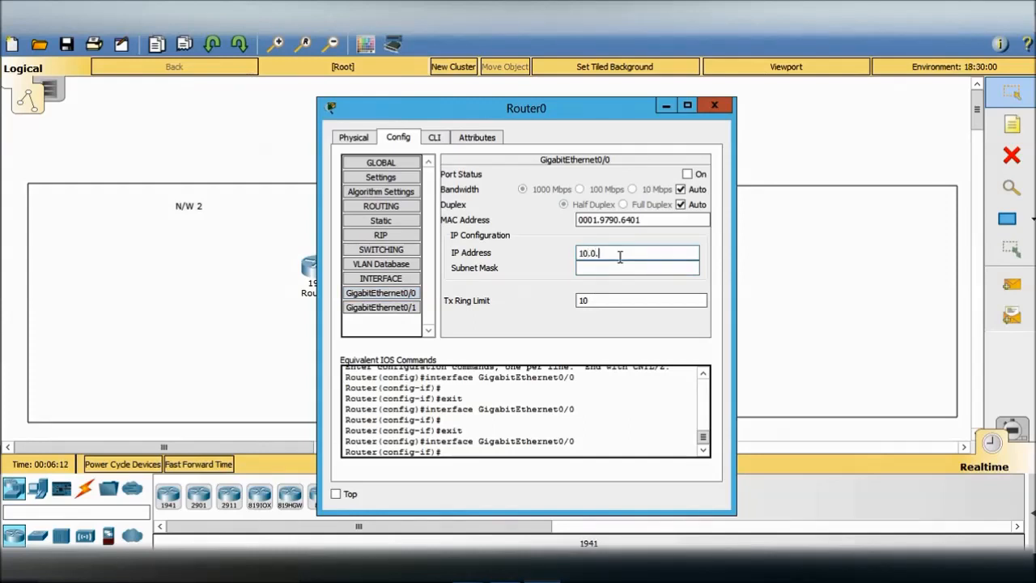
click(609, 269)
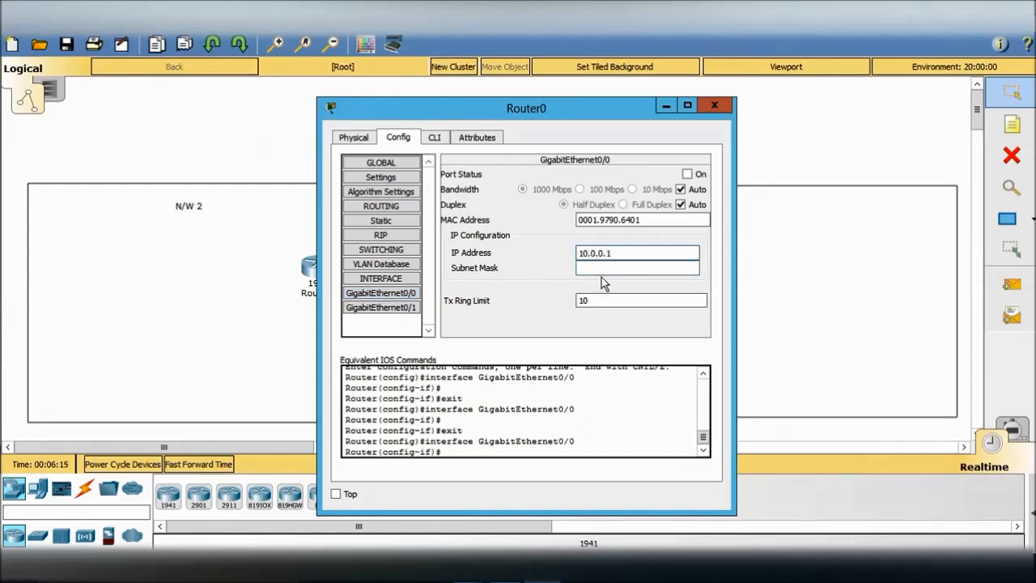
click(688, 175)
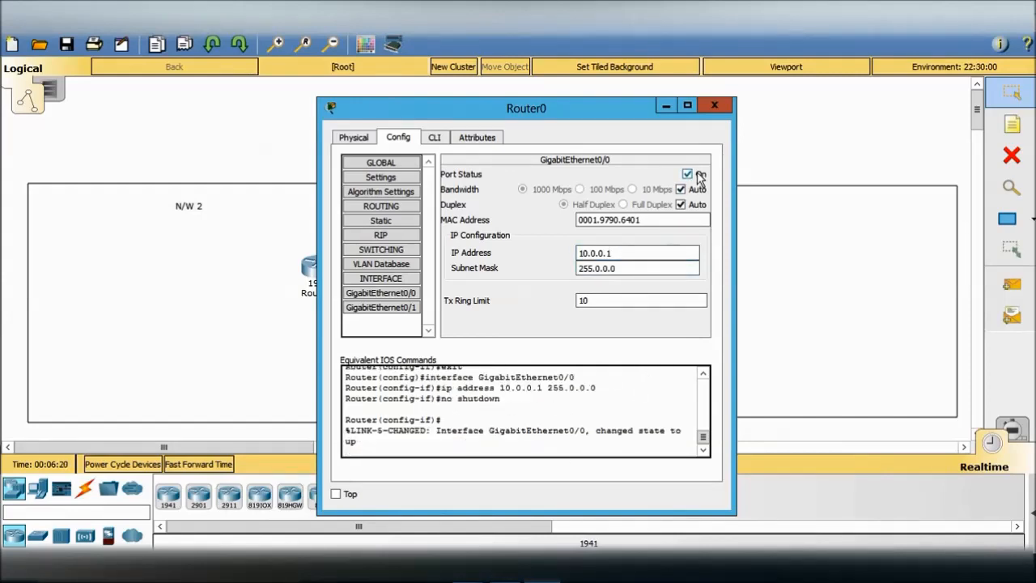
click(687, 174)
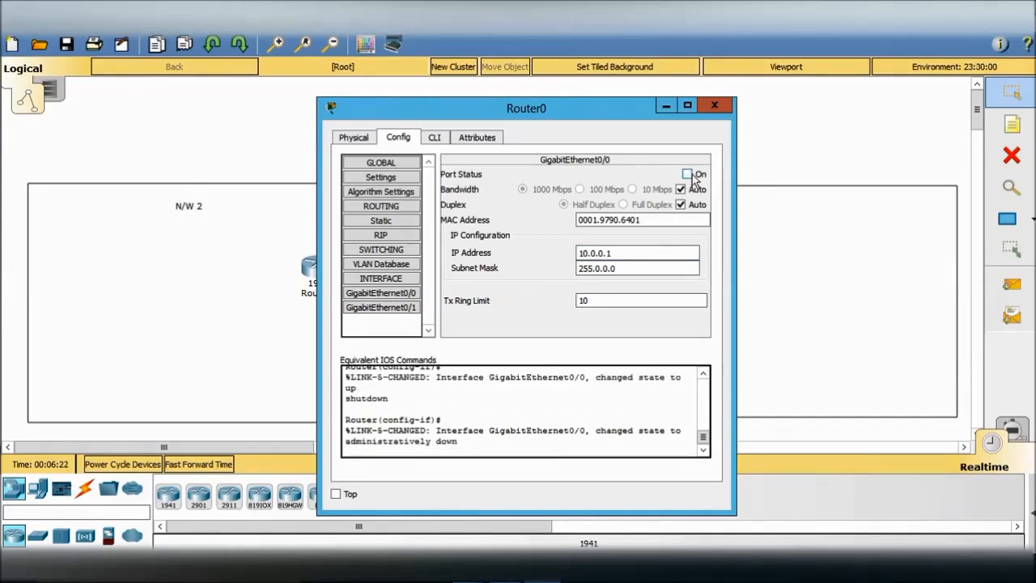
click(687, 174)
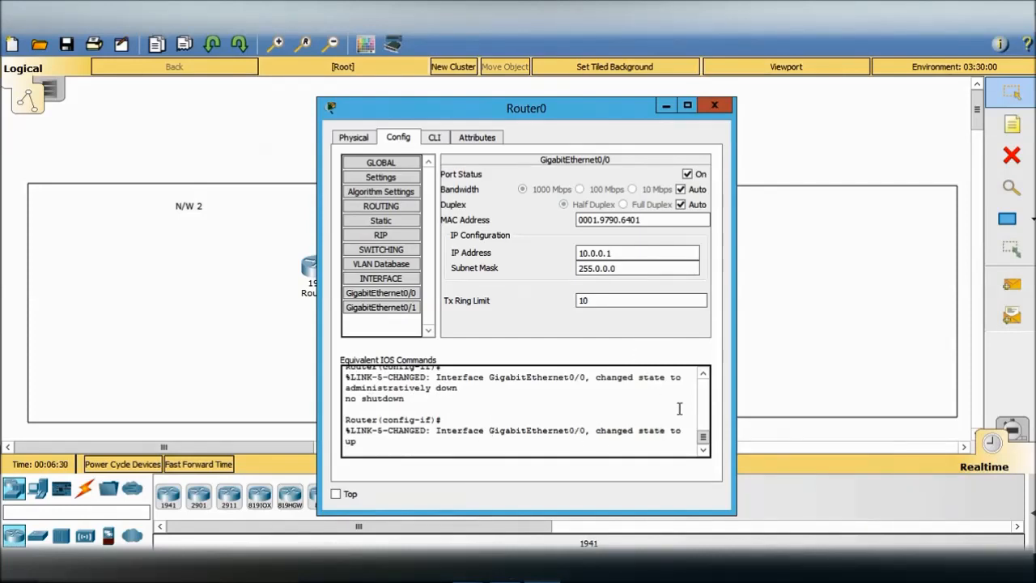
mouse_move(702, 434)
mouse_down()
mouse_move(702, 422)
mouse_move(704, 437)
mouse_up()
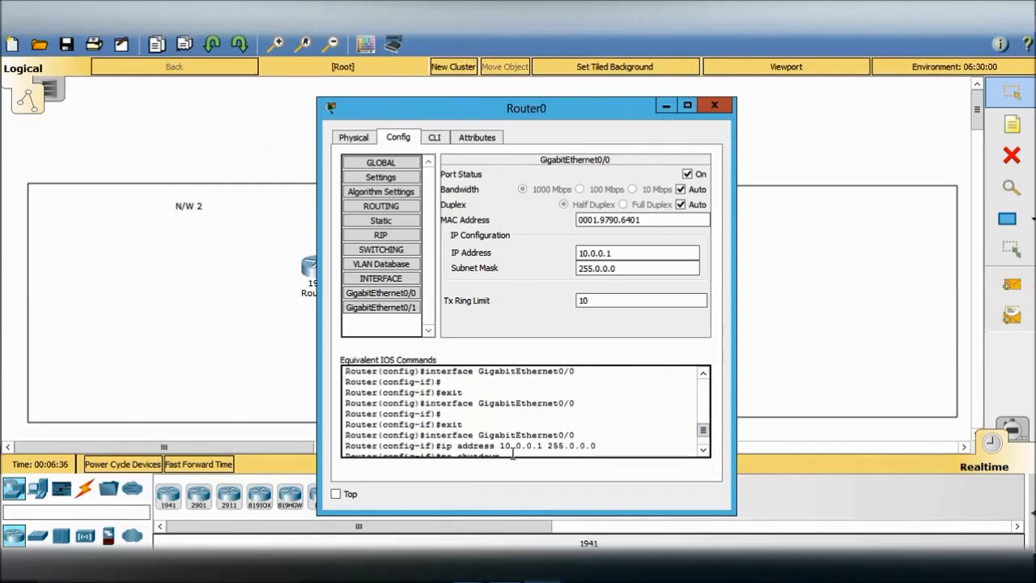
- Configure Router0's GigabitEthernet0/1 with IP address 192.168.3.1 and subnet mask 255.255.255.0, and turn the port on
click(398, 308)
click(622, 248)
text(198.)
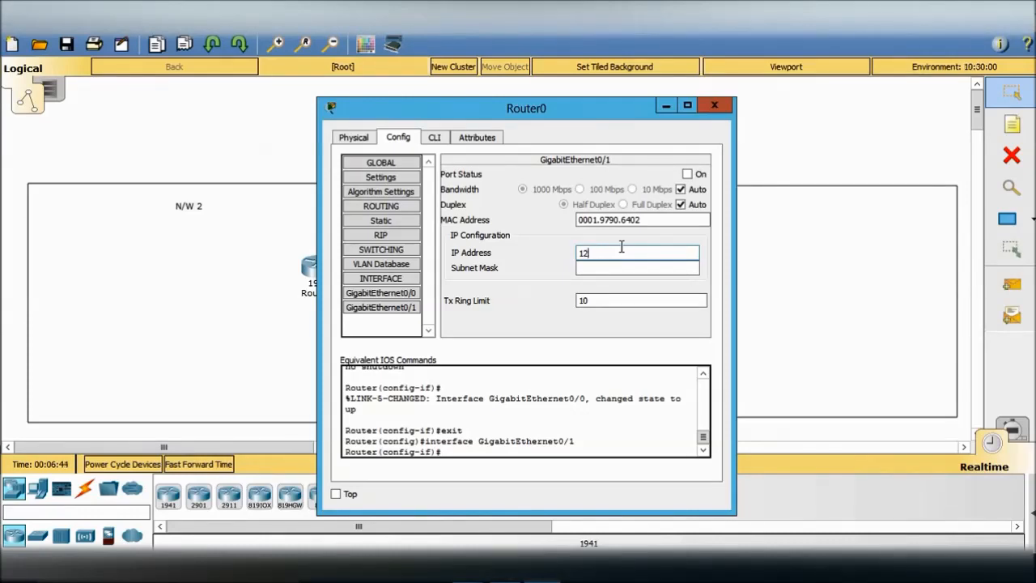
text(.168.3.1)
key(Tab)
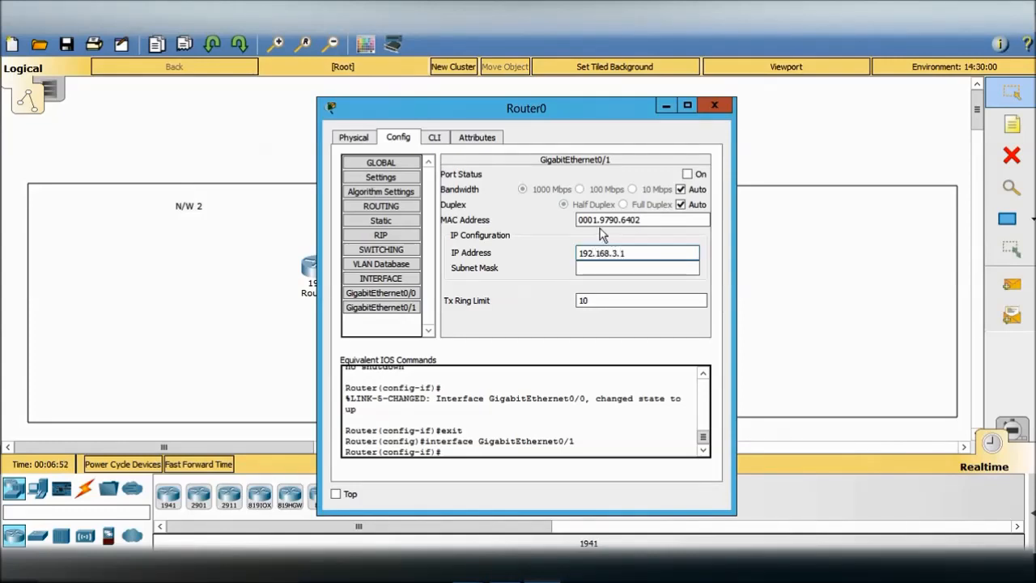
click(686, 175)
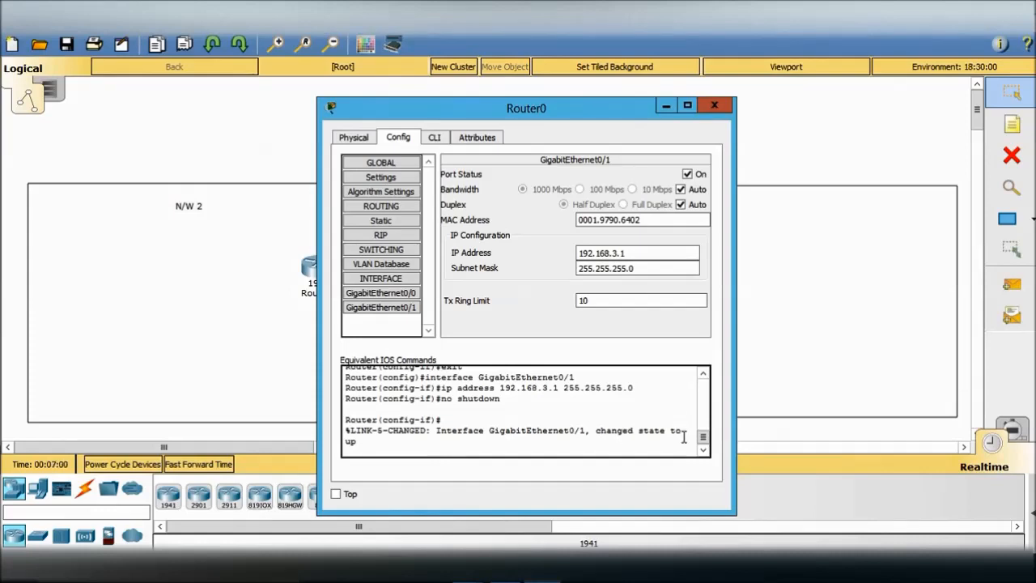
- Review the settings of Router0's GigabitEthernet0/0 and GigabitEthernet0/1 interfaces and close the router's configuration
click(393, 294)
click(392, 308)
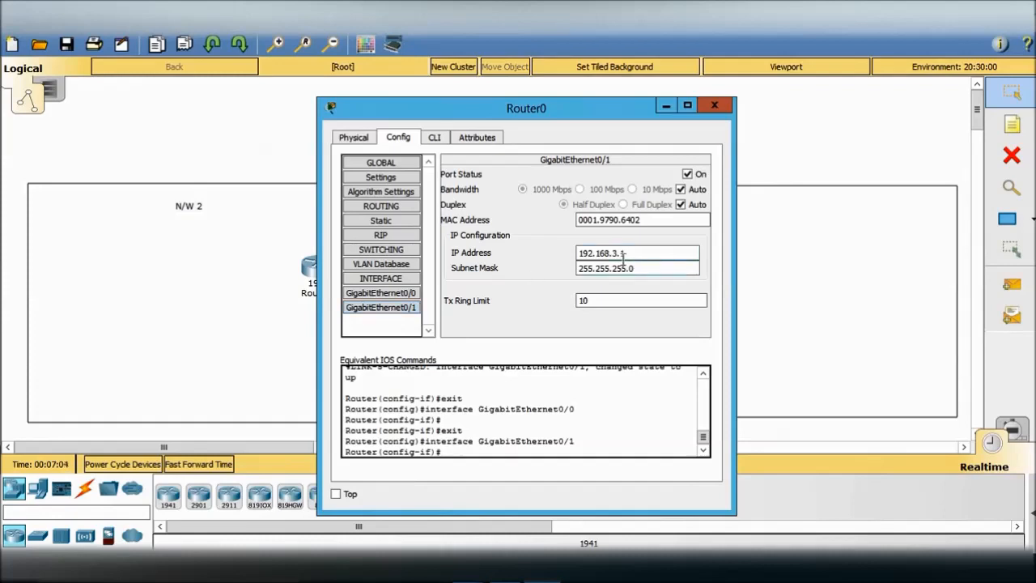
click(402, 310)
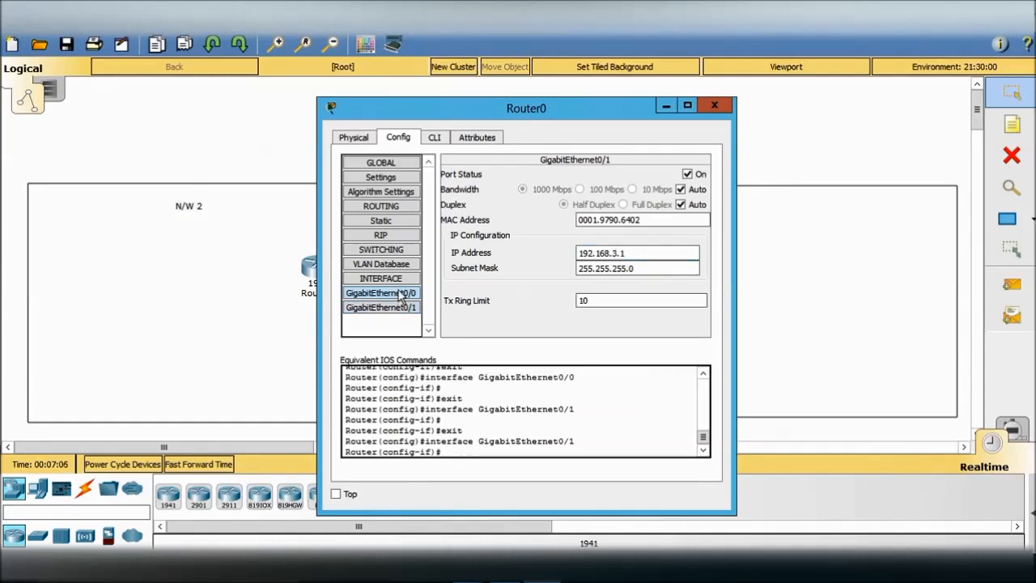
click(715, 106)
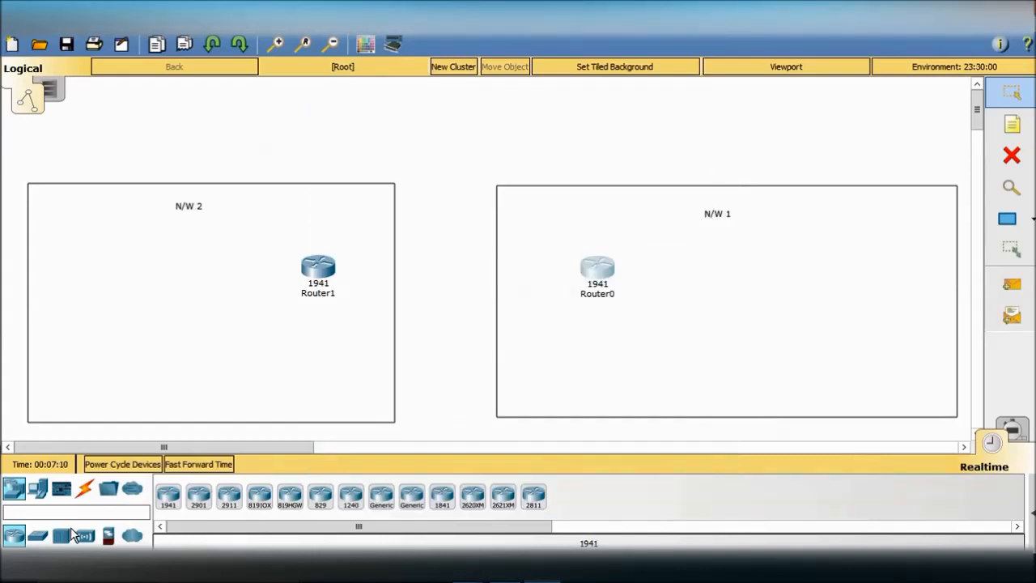
- Add a 2960 switch beside Router0 in the N/W 1 area and check the switch's FastEthernet0/1 port settings
click(38, 536)
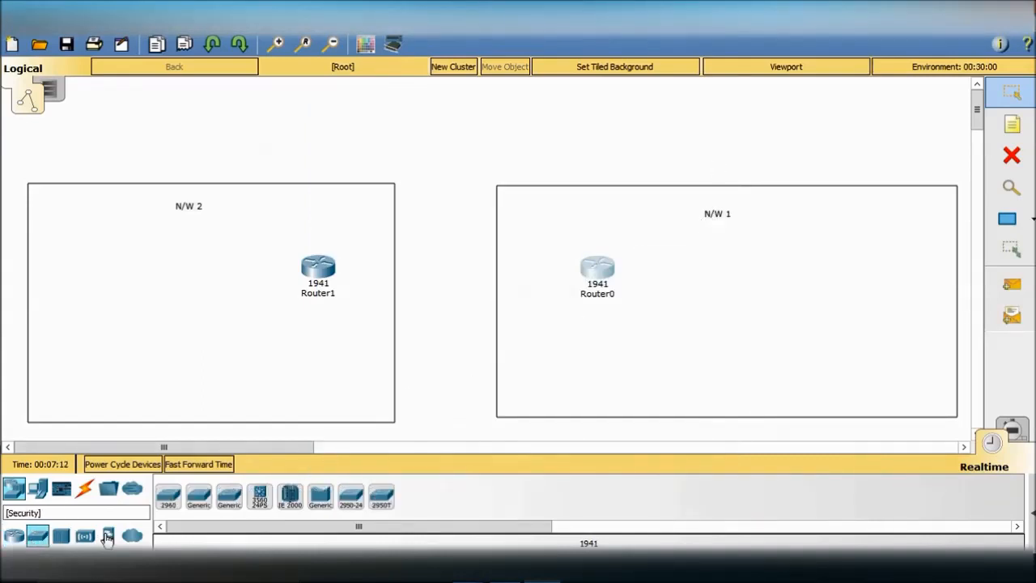
drag(165, 512, 754, 280)
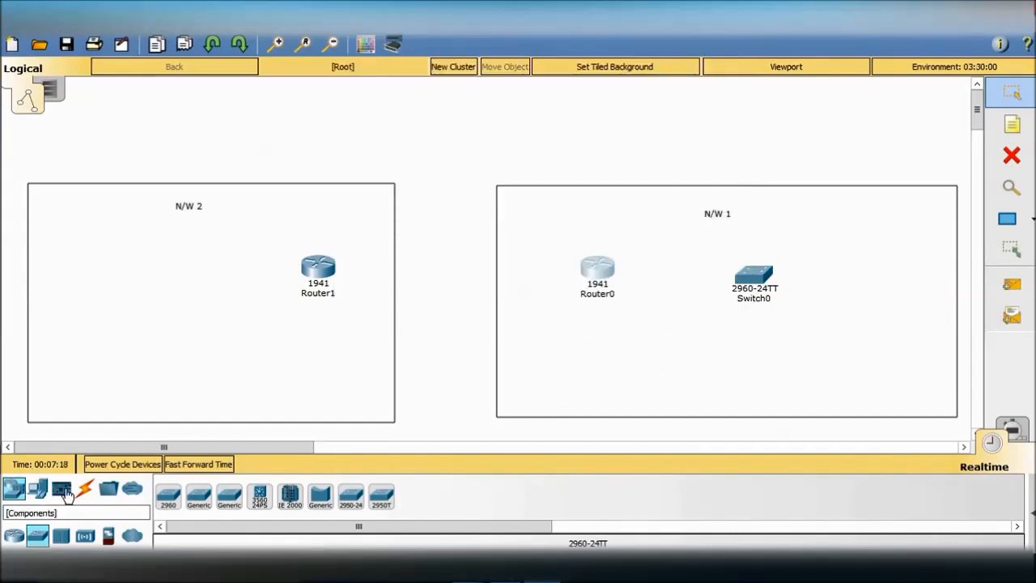
click(758, 280)
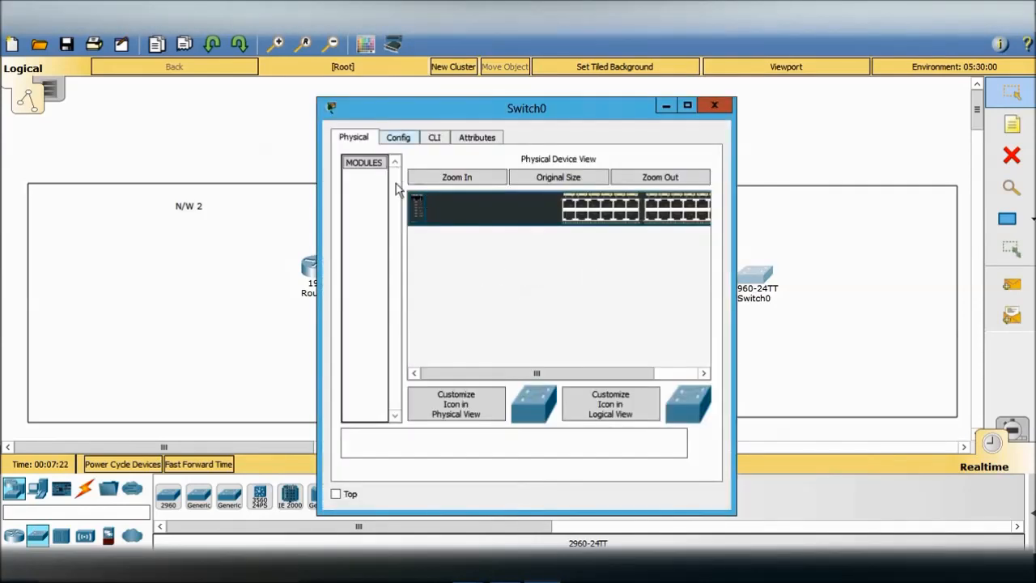
click(401, 138)
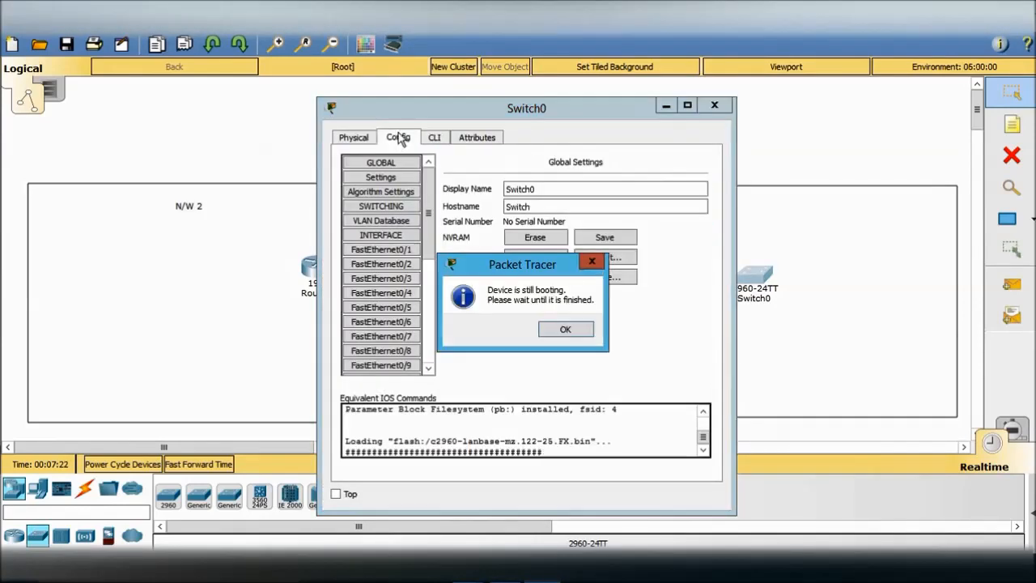
click(566, 328)
click(398, 138)
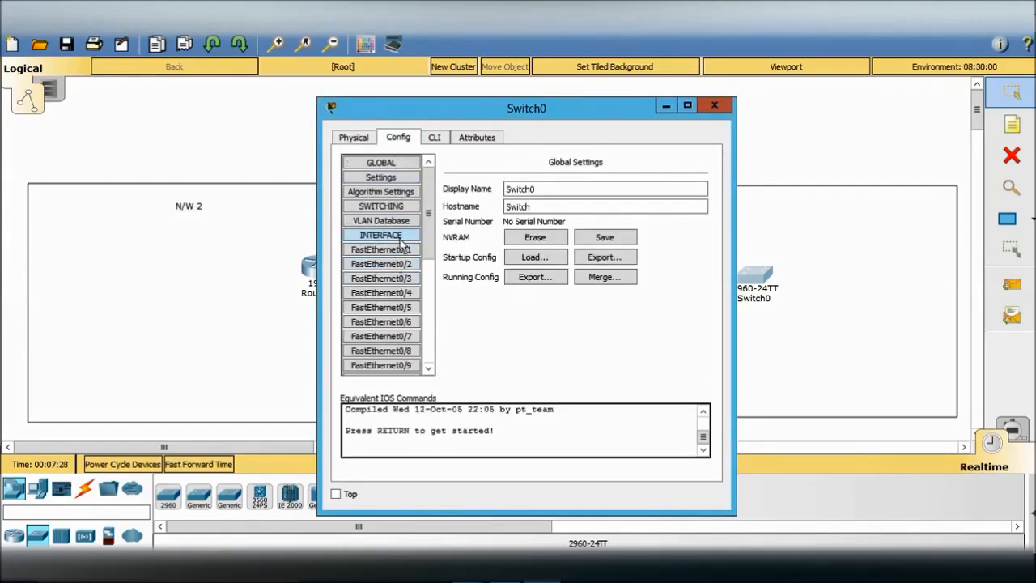
click(403, 251)
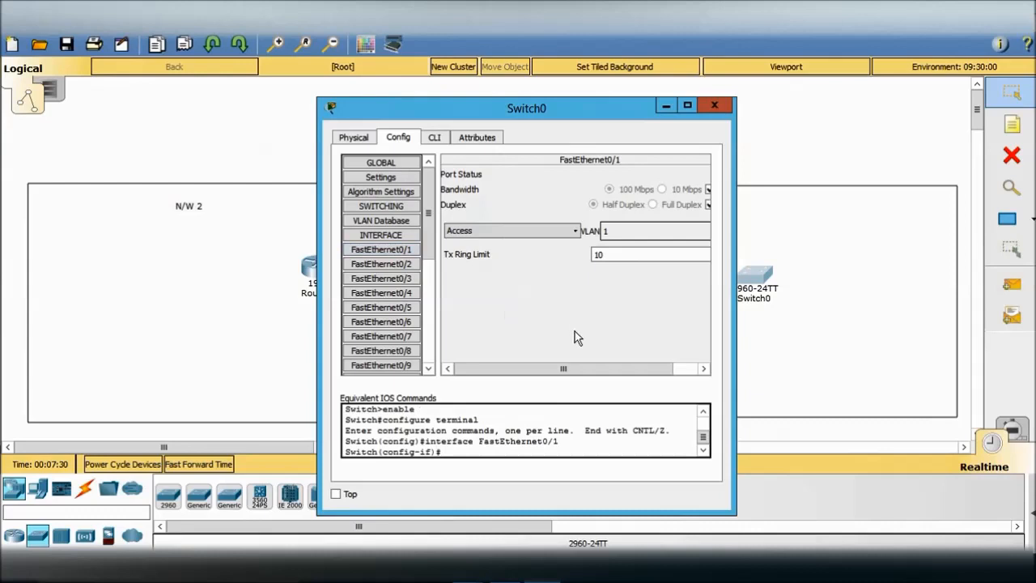
click(695, 370)
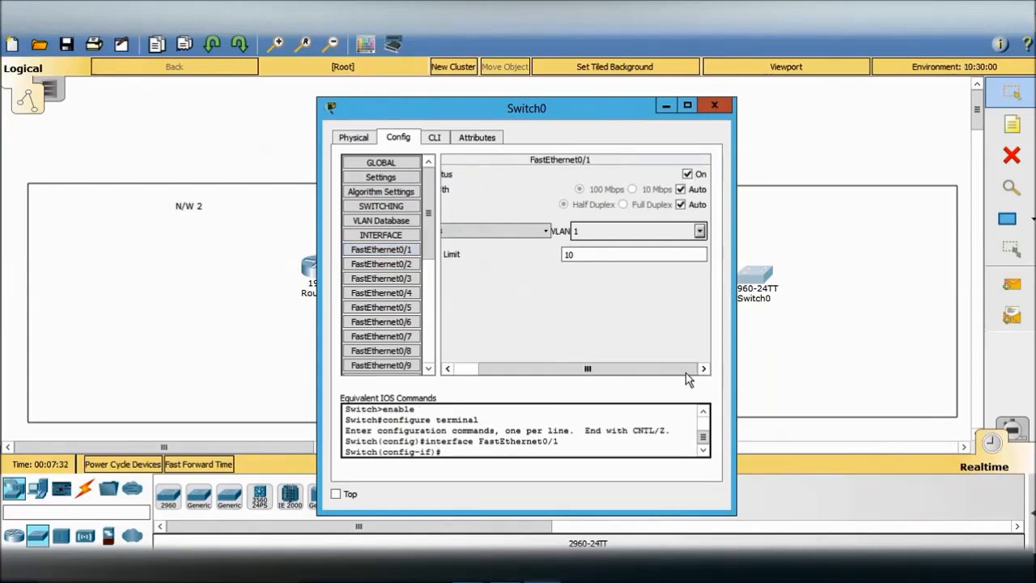
click(714, 106)
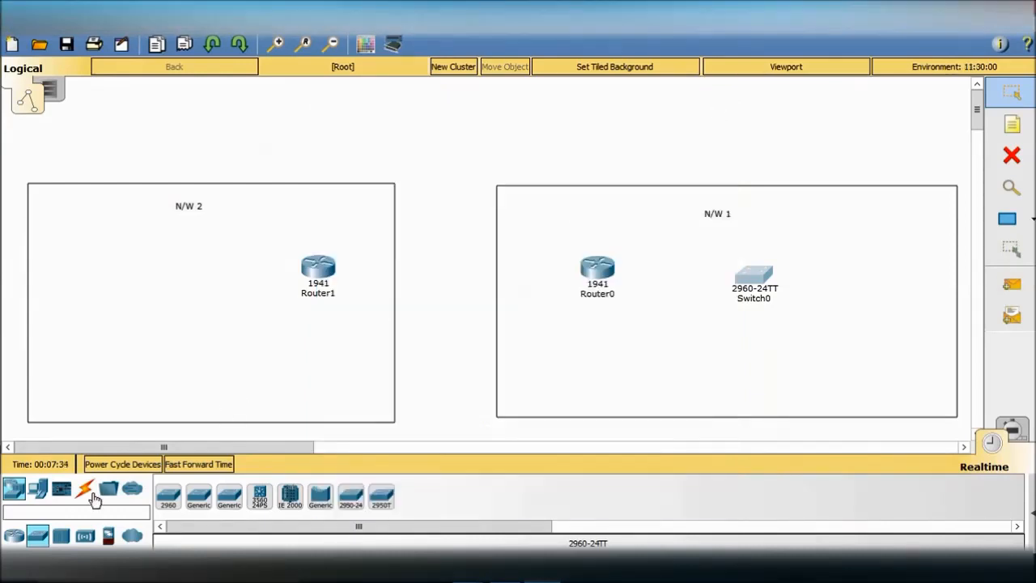
- Add a generic laptop to the N/W 1 area, on the far side of Switch0 from Router0 and level with the switch
click(35, 489)
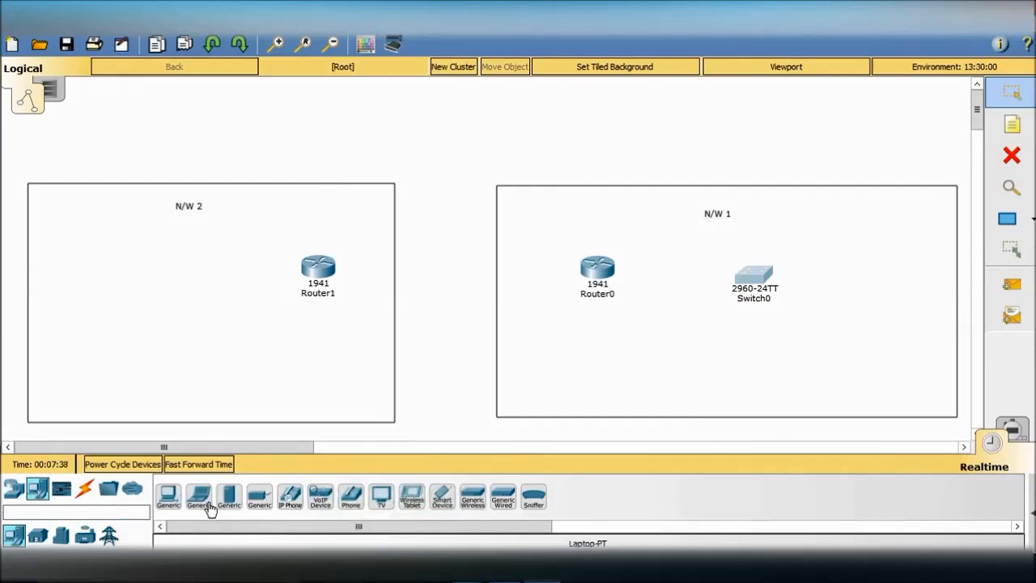
drag(528, 467, 895, 294)
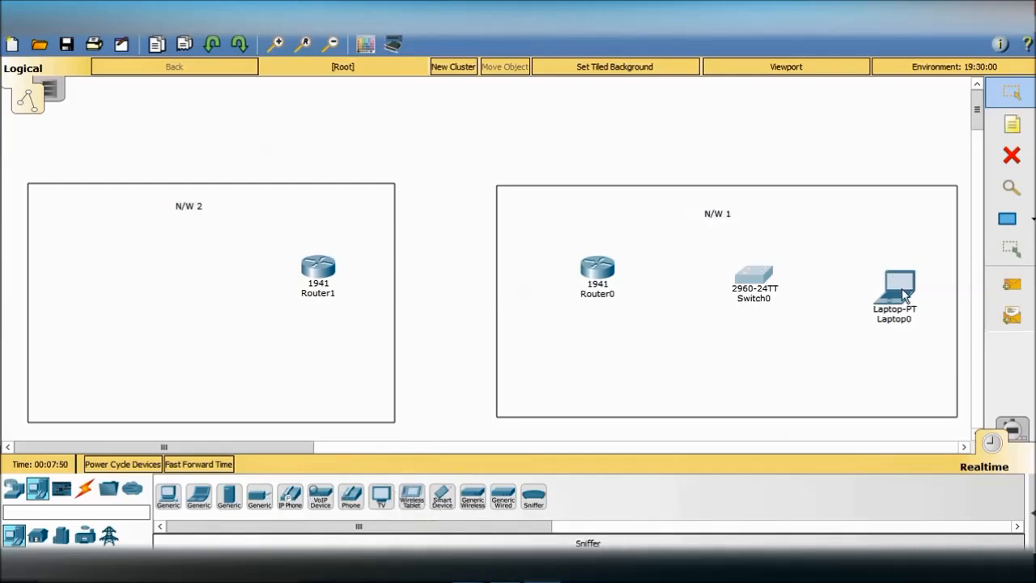
drag(902, 290, 908, 274)
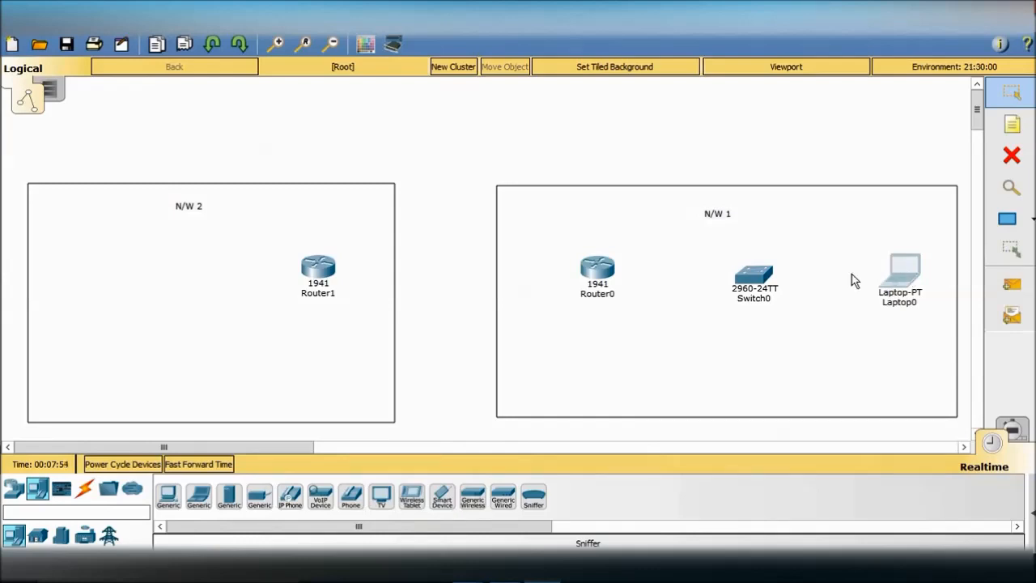
- Connect Router0 to Switch0 with an automatically chosen connection type
click(84, 491)
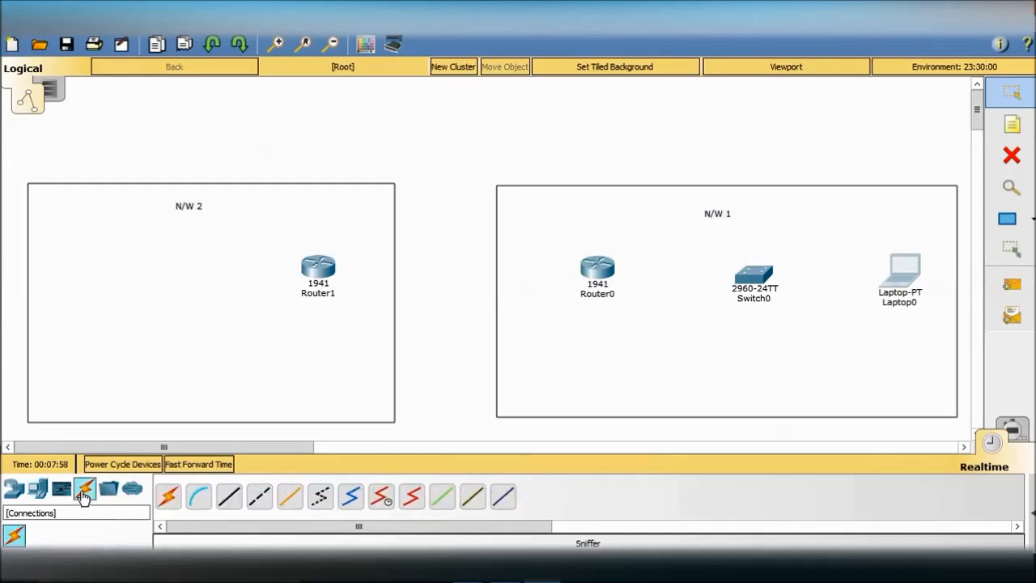
click(169, 498)
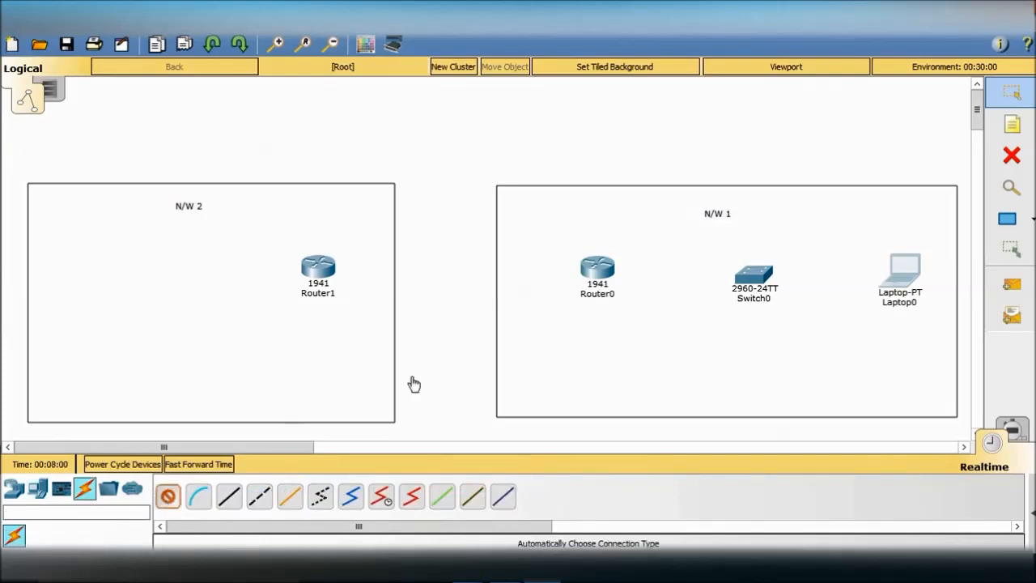
click(597, 267)
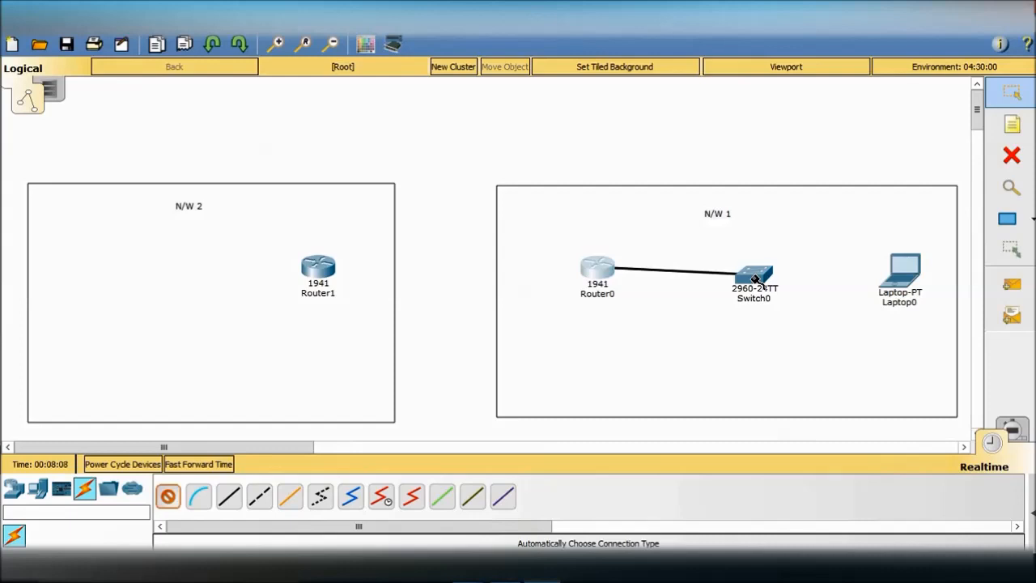
click(755, 279)
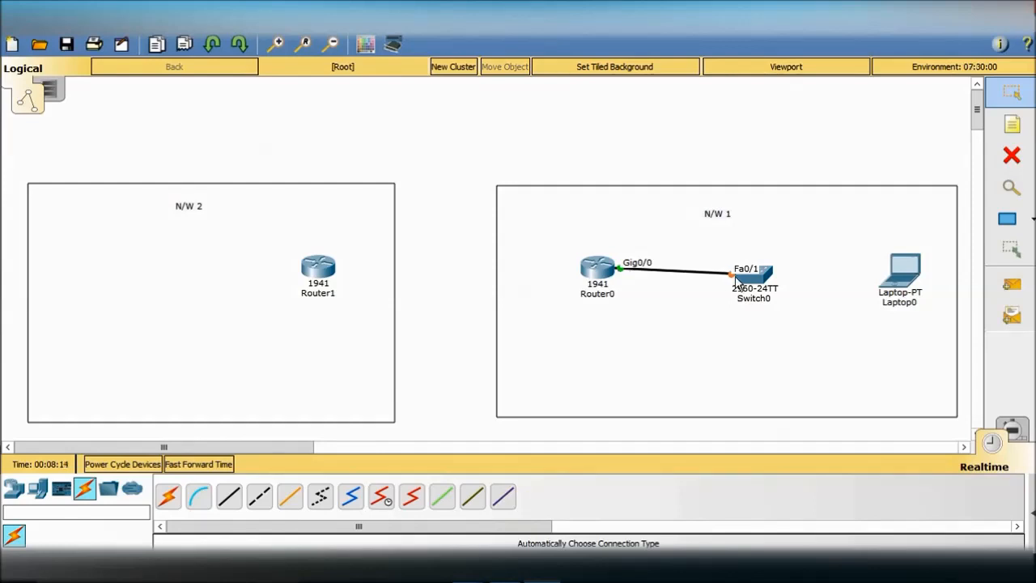
- Dismiss the configuration file loading and check the IP settings of Router0's GigabitEthernet0/0 interface
click(593, 273)
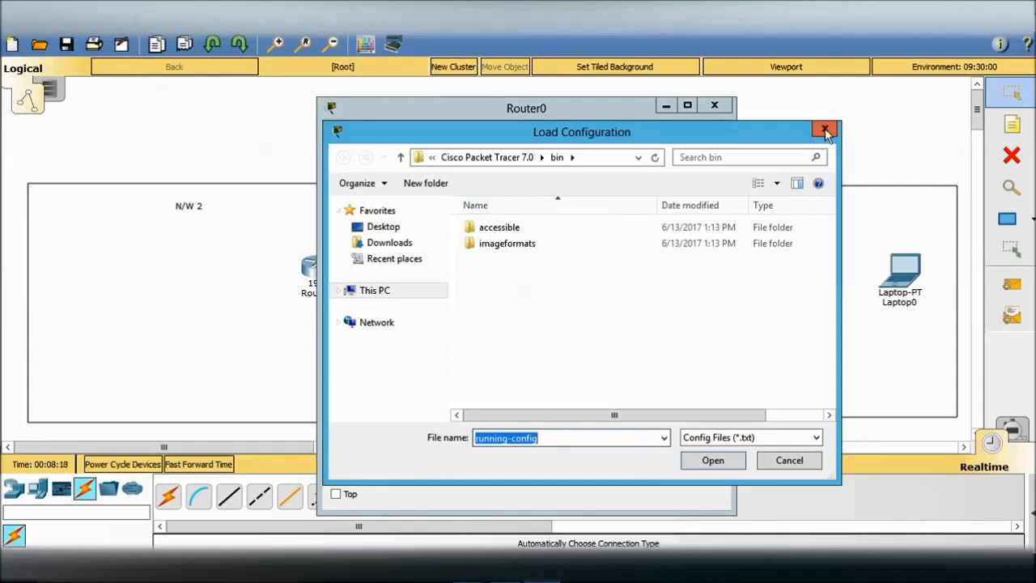
click(825, 132)
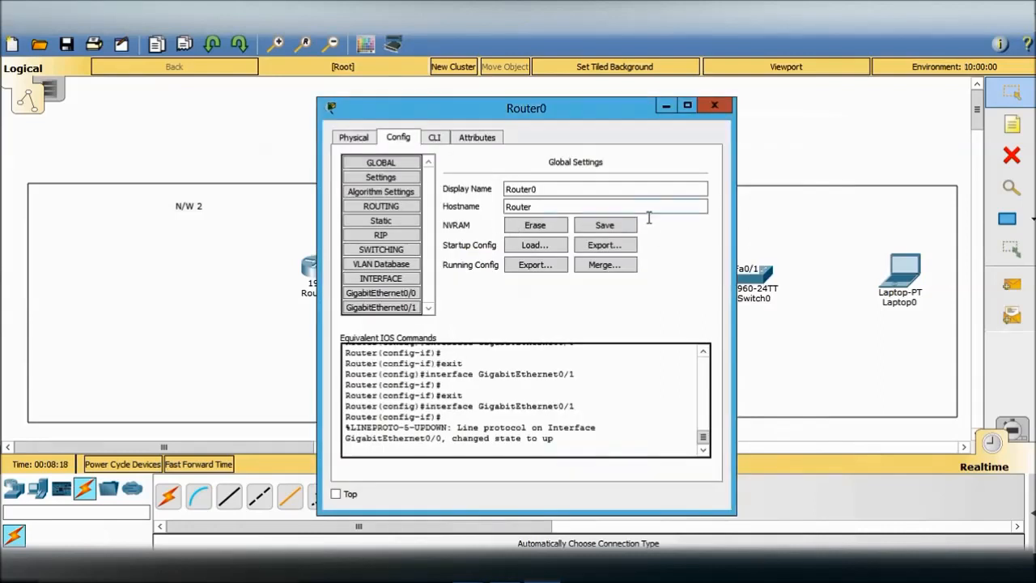
click(396, 296)
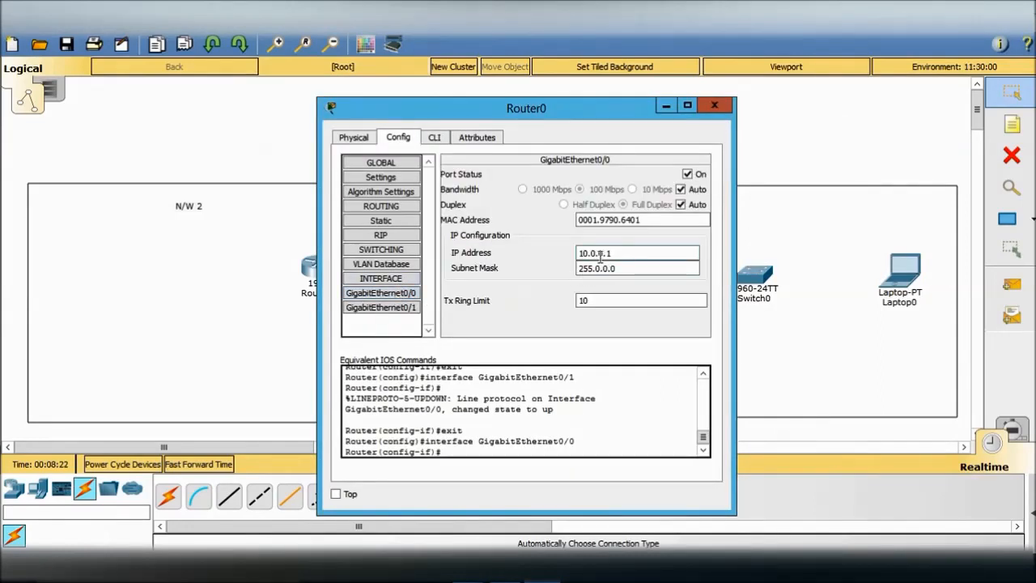
click(714, 107)
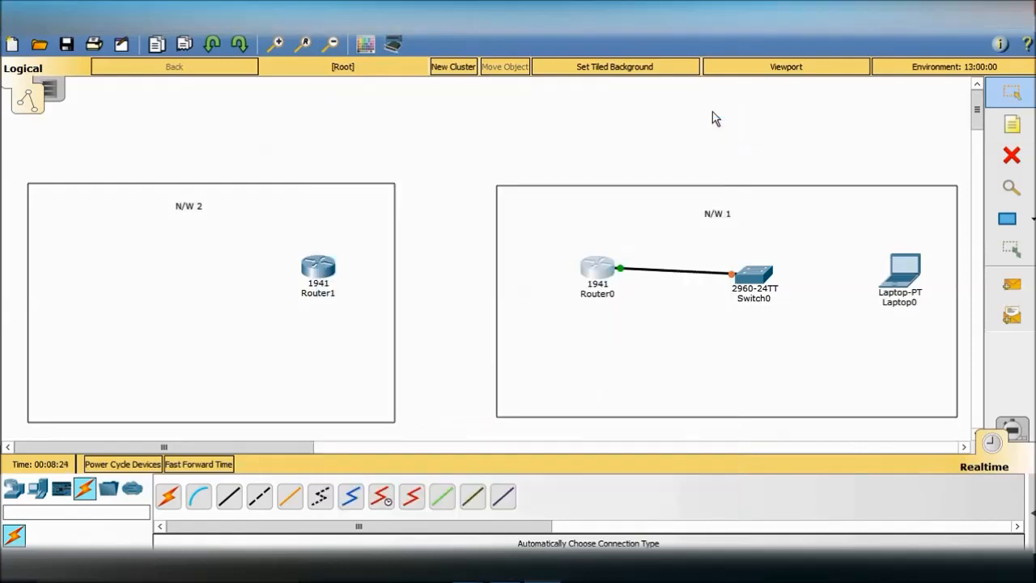
- Connect Switch0 to Laptop0 with an automatically chosen connection type
click(168, 495)
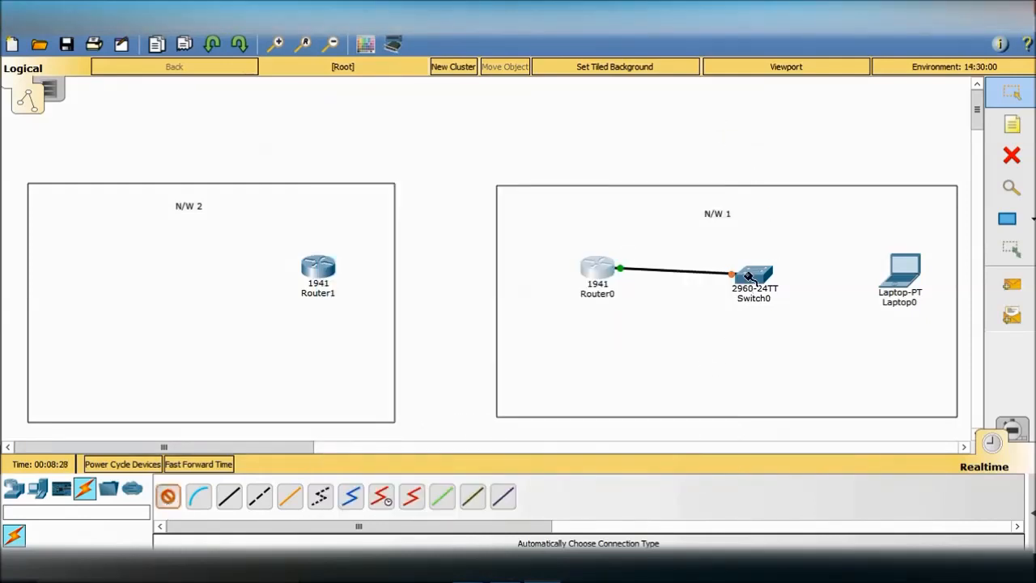
click(903, 277)
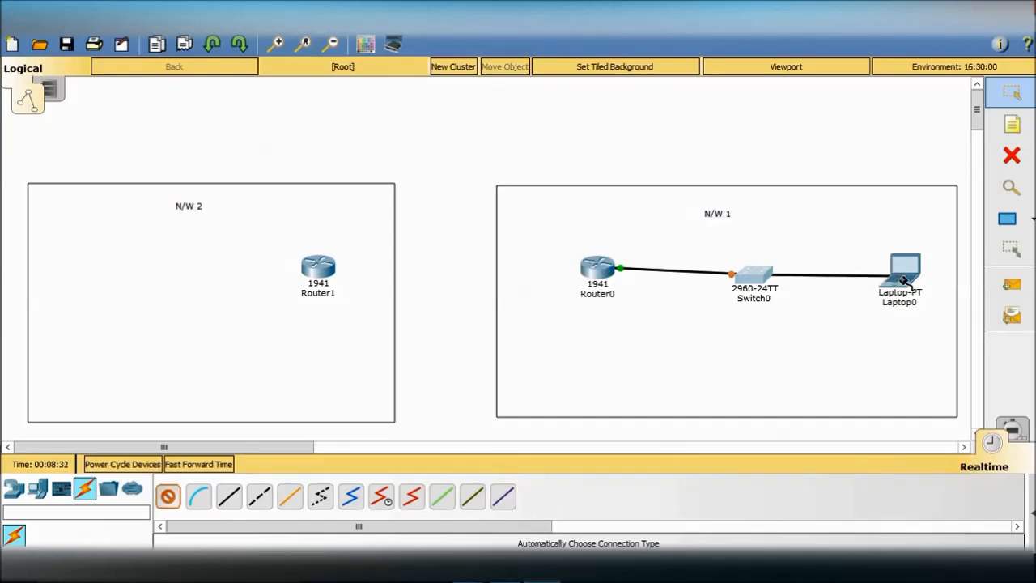
click(903, 278)
- Give Laptop0 the static IP address 10.0.0.2, subnet mask 255.0.0.0 and default gateway 10.0.0.1
click(900, 275)
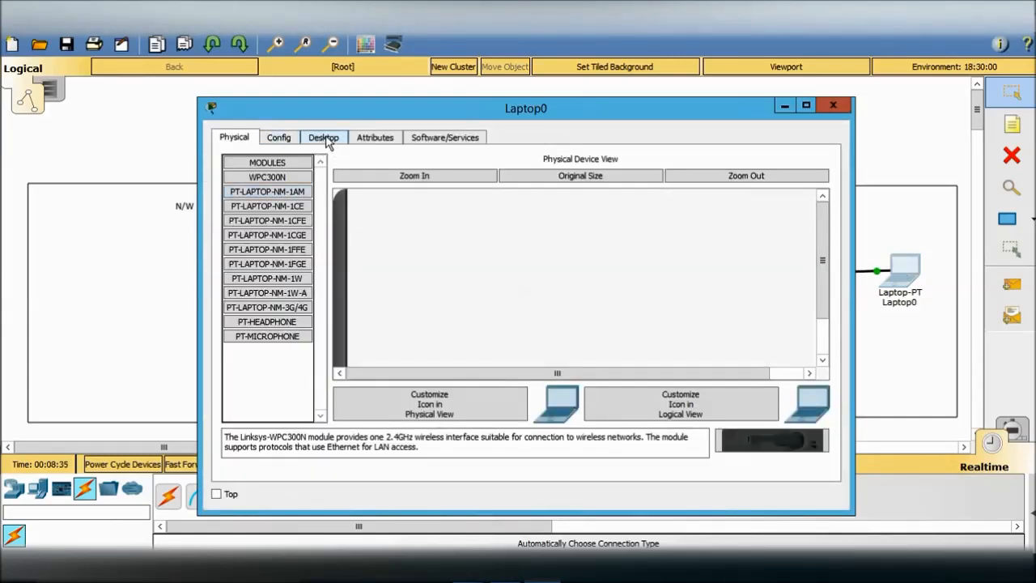
click(324, 138)
click(280, 203)
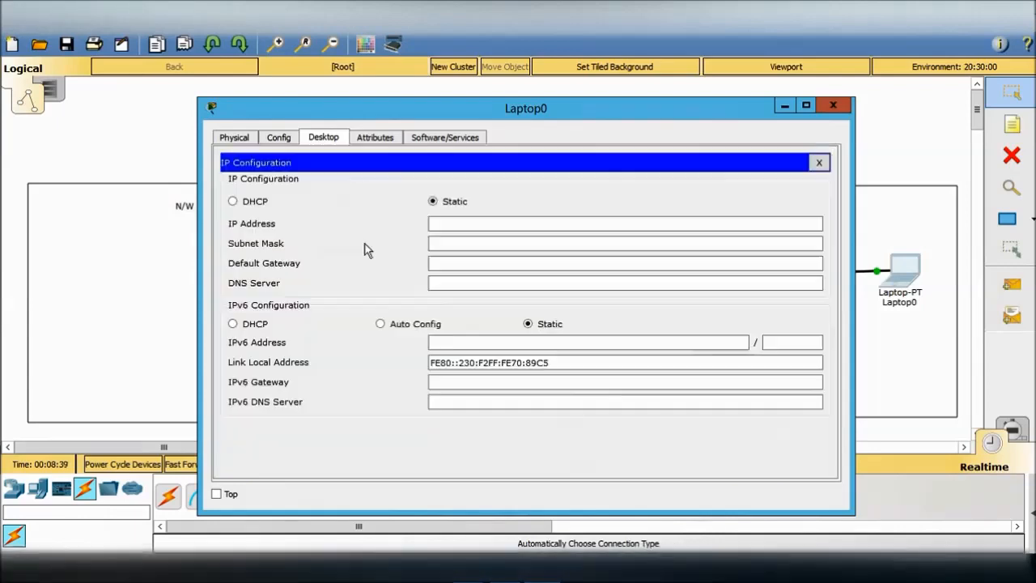
click(468, 224)
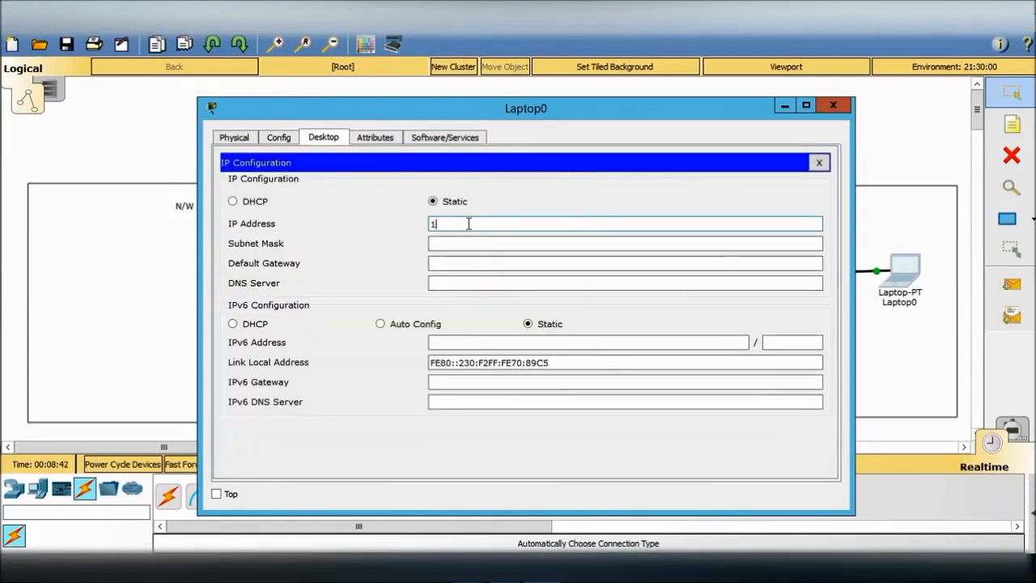
text(10.0.0.2)
key(Tab)
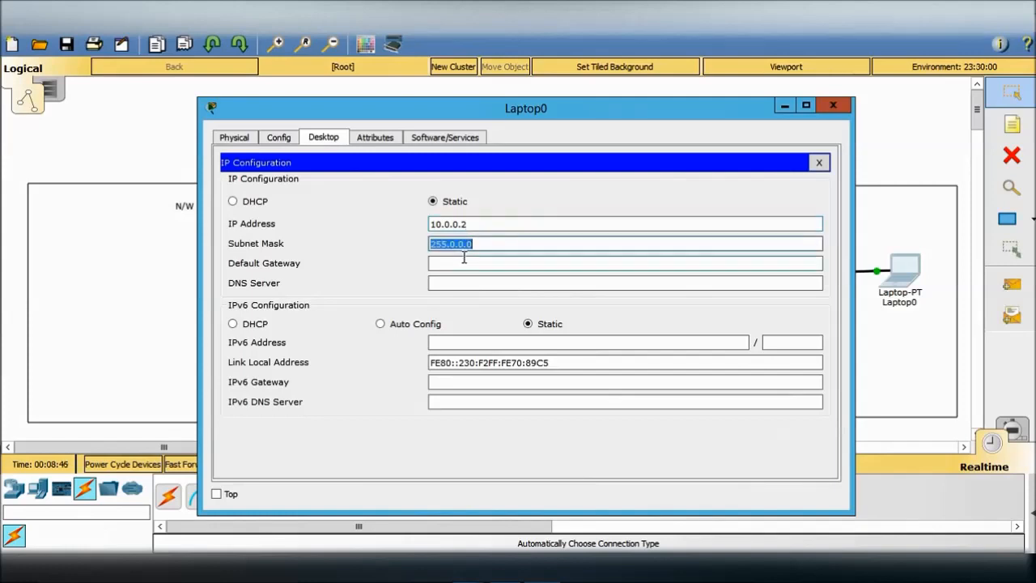
click(464, 260)
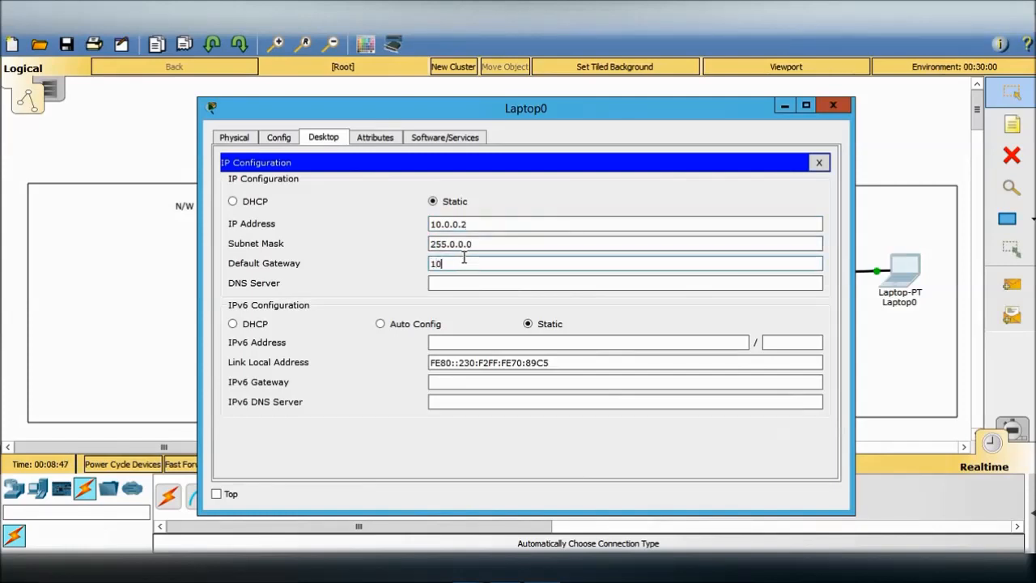
text(10.0.0.1)
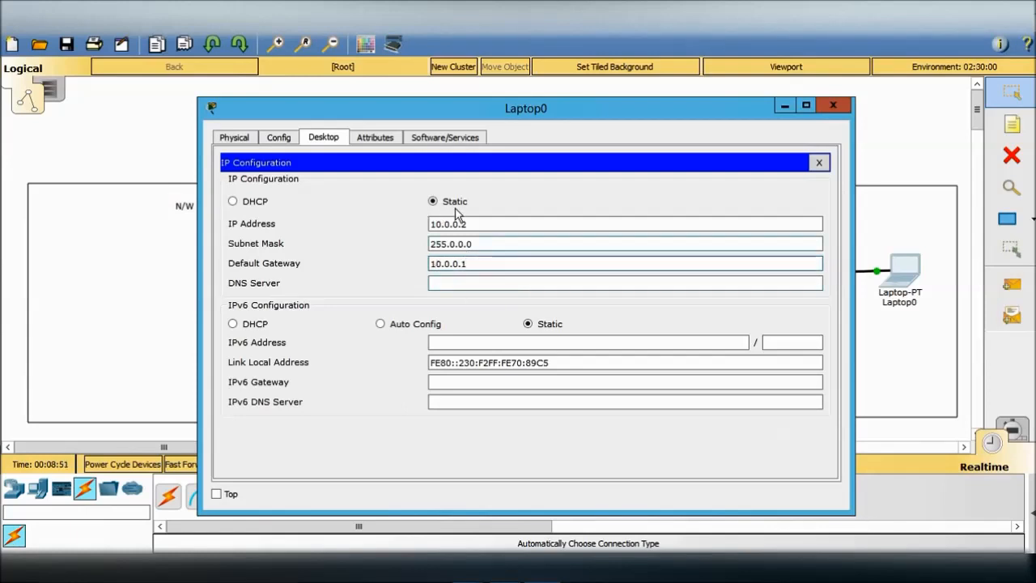
click(834, 105)
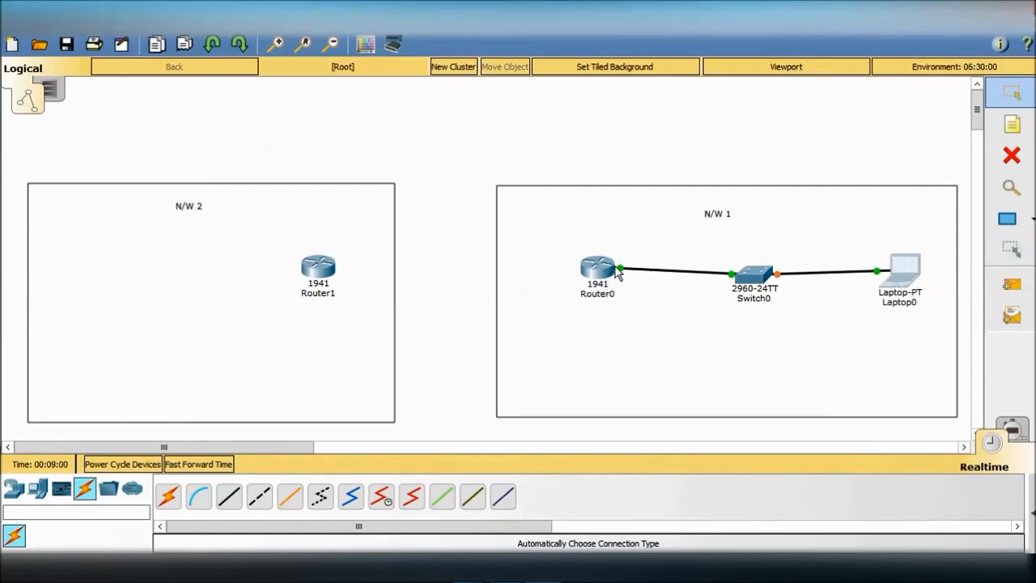
mouse_move(620, 273)
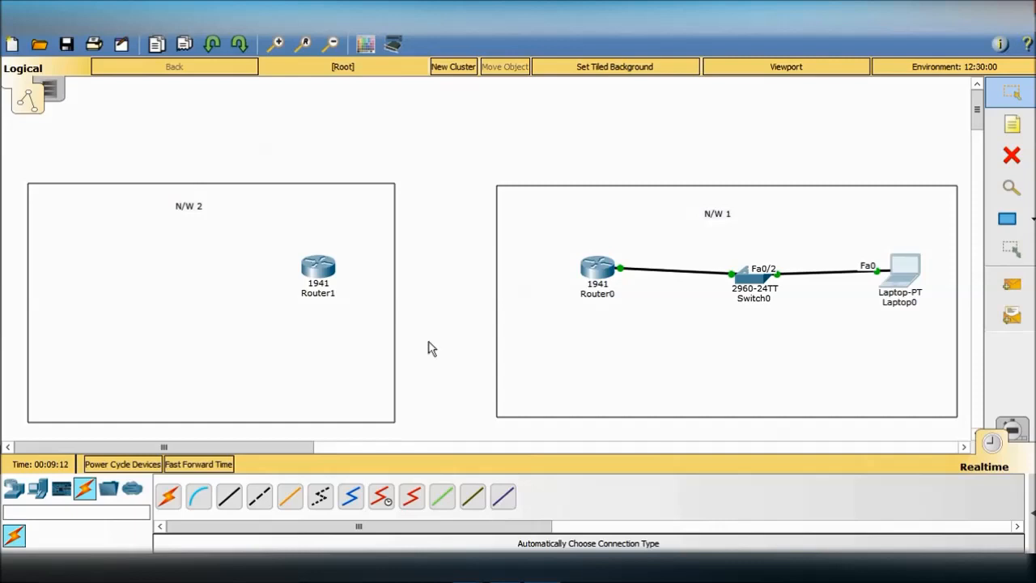
- Add a 2960 switch and a generic laptop to the N/W 2 area, with the switch between the laptop and Router1
click(14, 494)
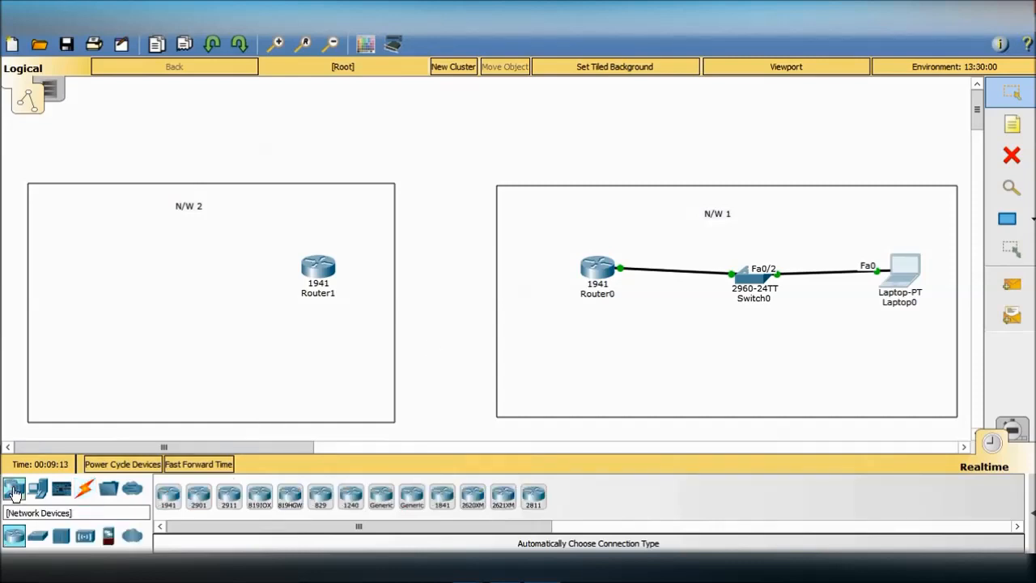
click(38, 535)
drag(168, 495, 168, 275)
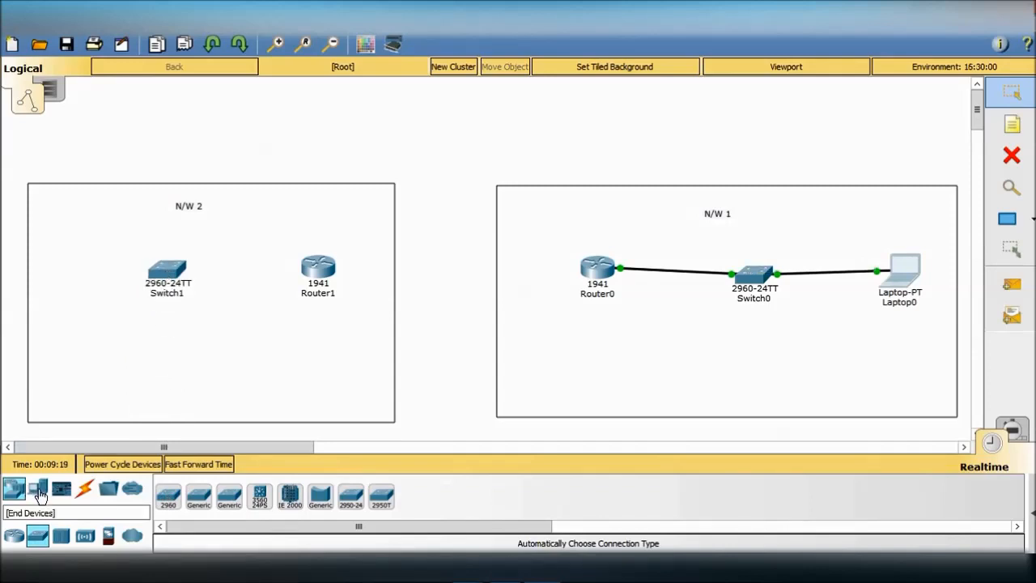
click(38, 494)
drag(207, 501, 63, 277)
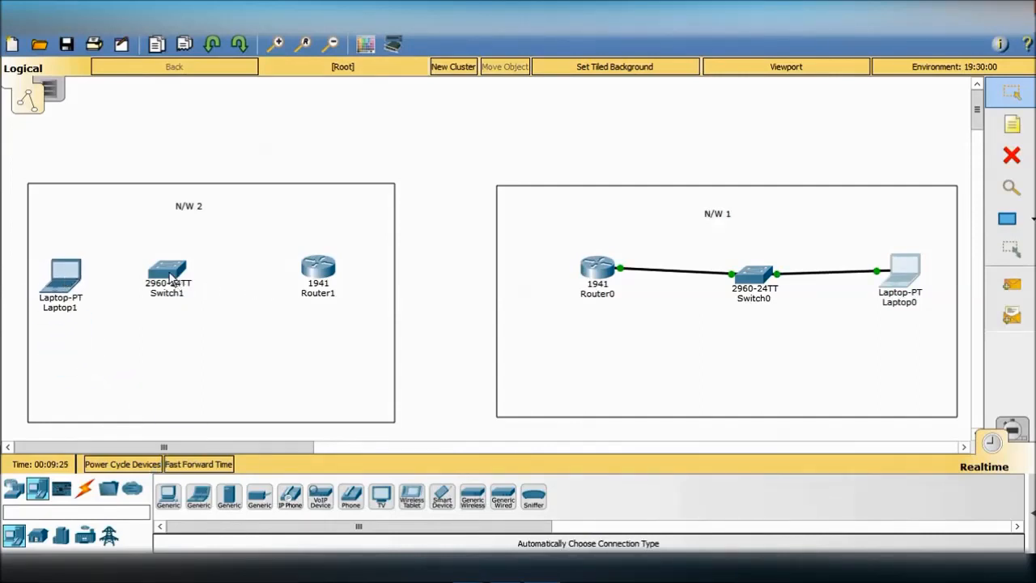
mouse_move(170, 277)
mouse_down()
mouse_move(201, 280)
mouse_move(185, 277)
mouse_up()
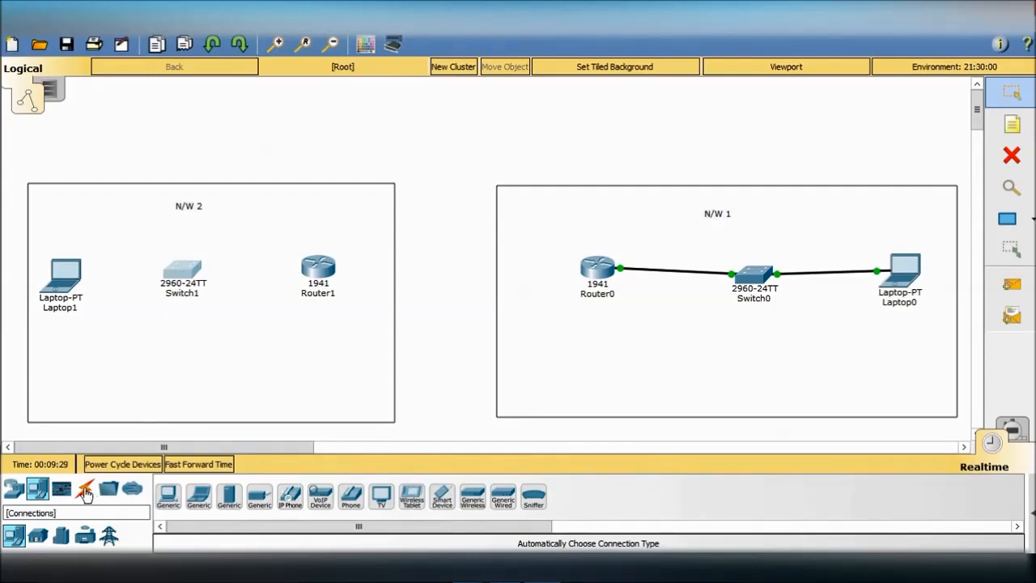
- Check the IP settings of Router1's GigabitEthernet0/0 interface and close its configuration window
click(327, 275)
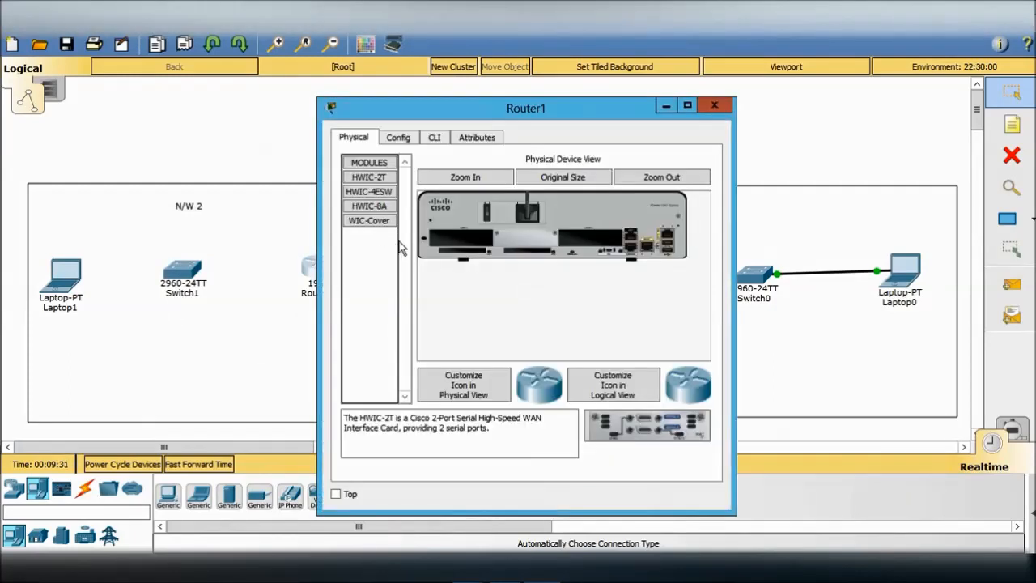
click(403, 138)
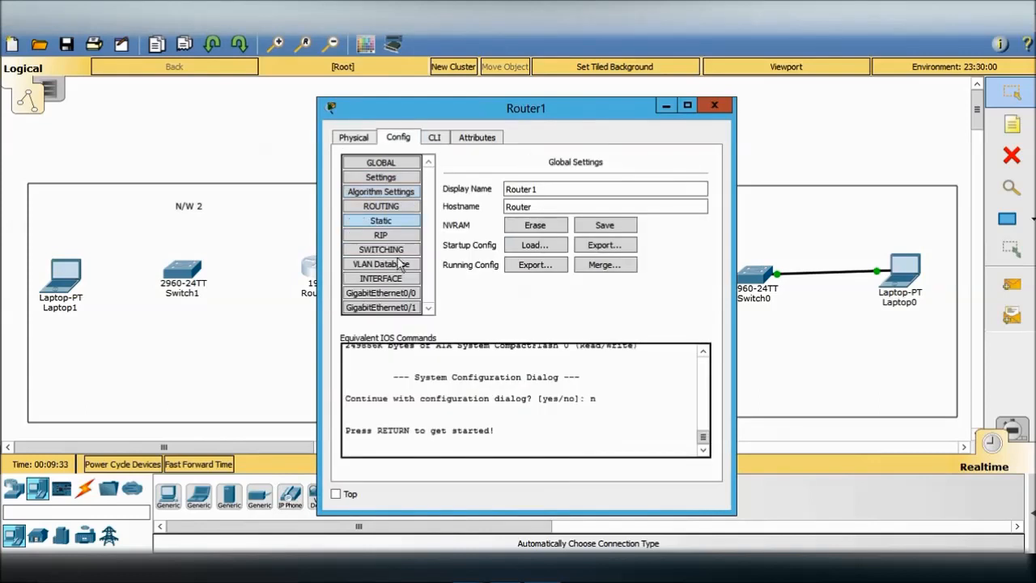
click(380, 293)
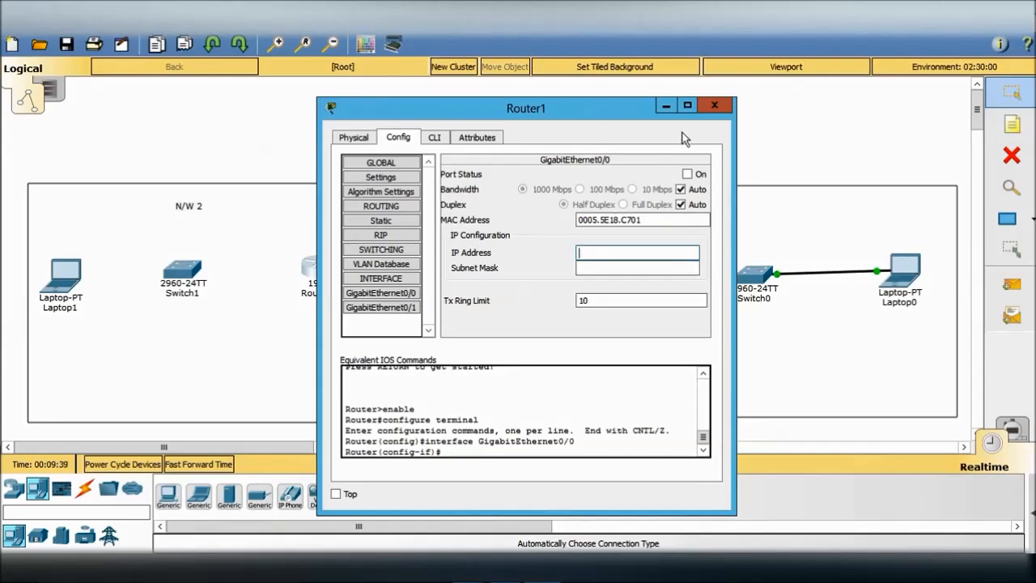
click(715, 106)
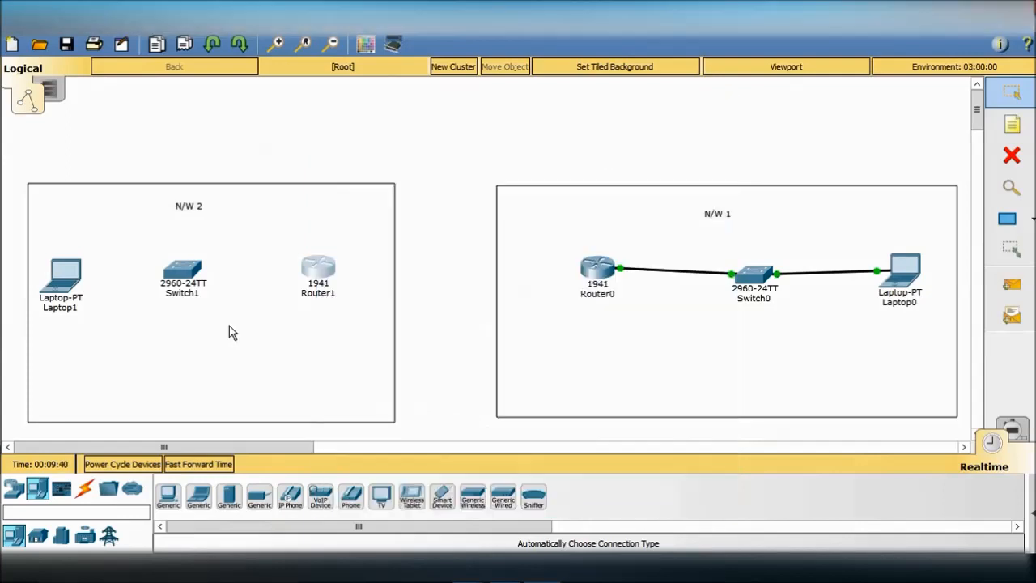
- Connect Router1 to Switch1 with an automatically chosen connection type
click(85, 488)
click(168, 497)
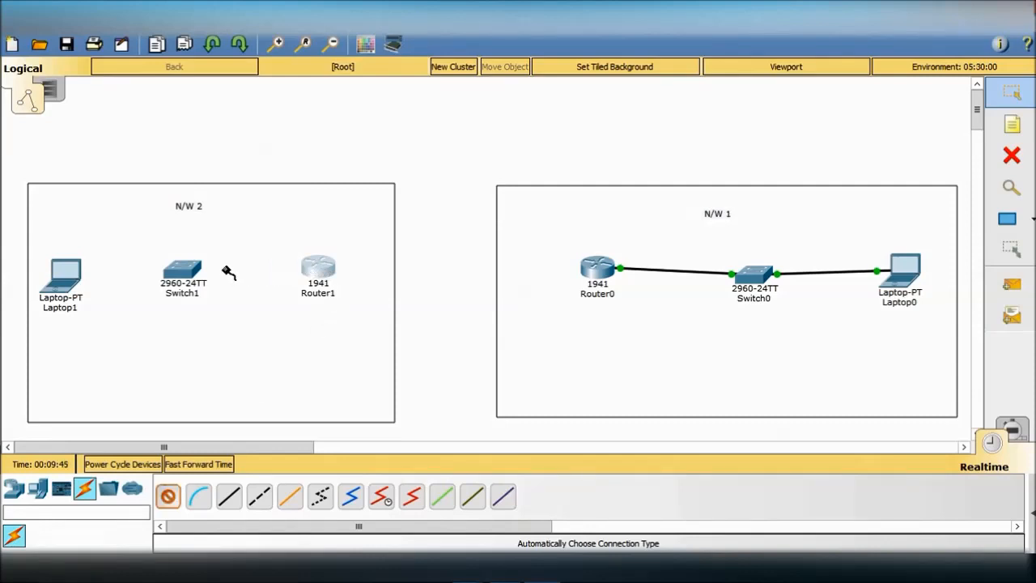
click(319, 272)
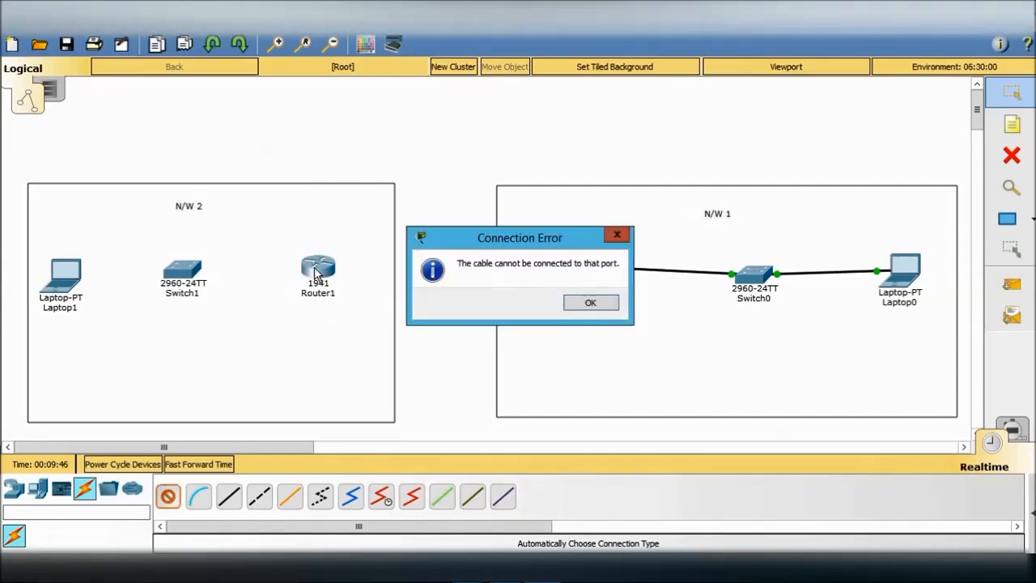
click(578, 309)
click(183, 274)
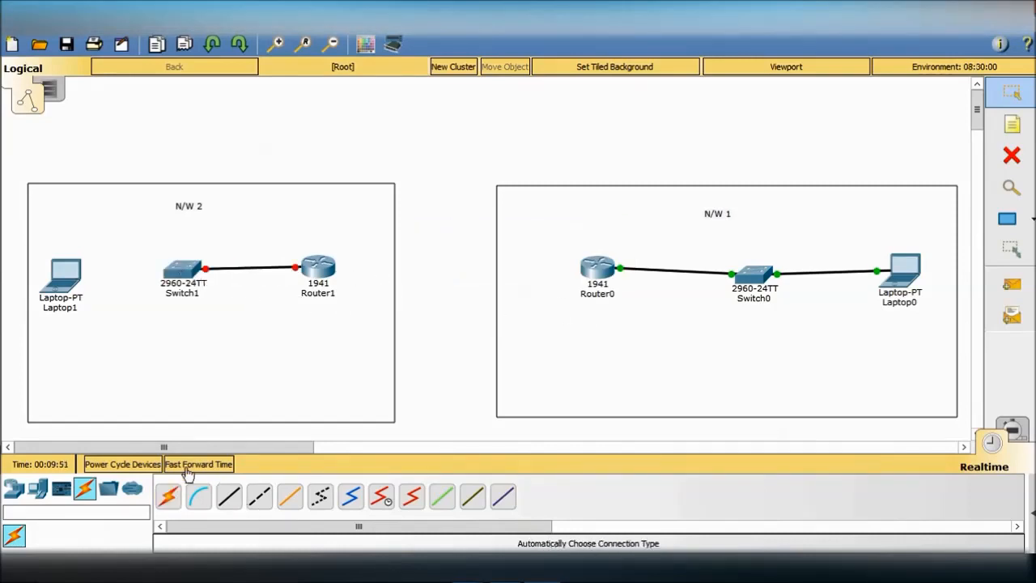
- Connect Switch1 to Laptop1 with an automatically chosen connection type
click(167, 498)
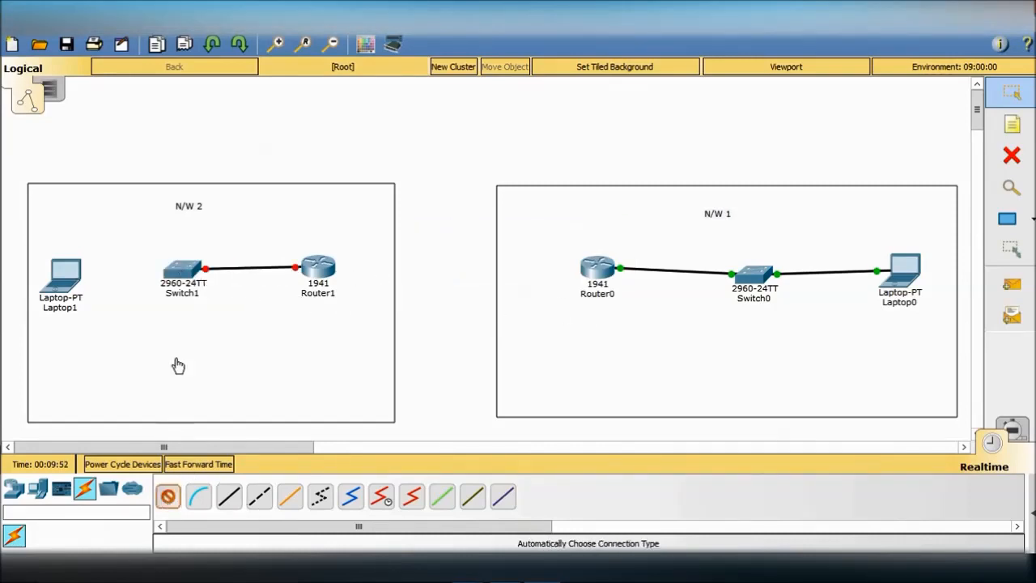
click(185, 276)
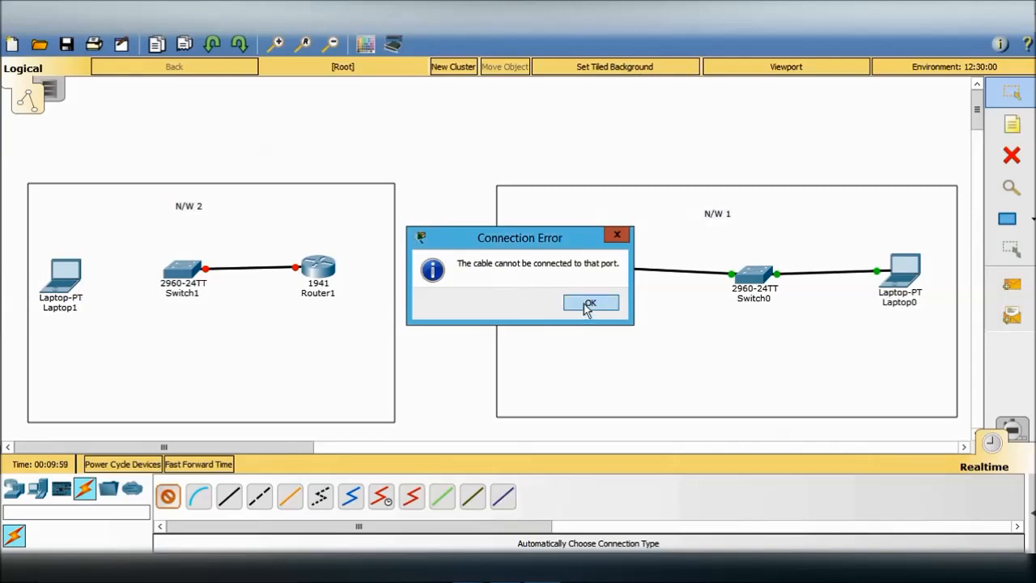
click(591, 304)
click(66, 273)
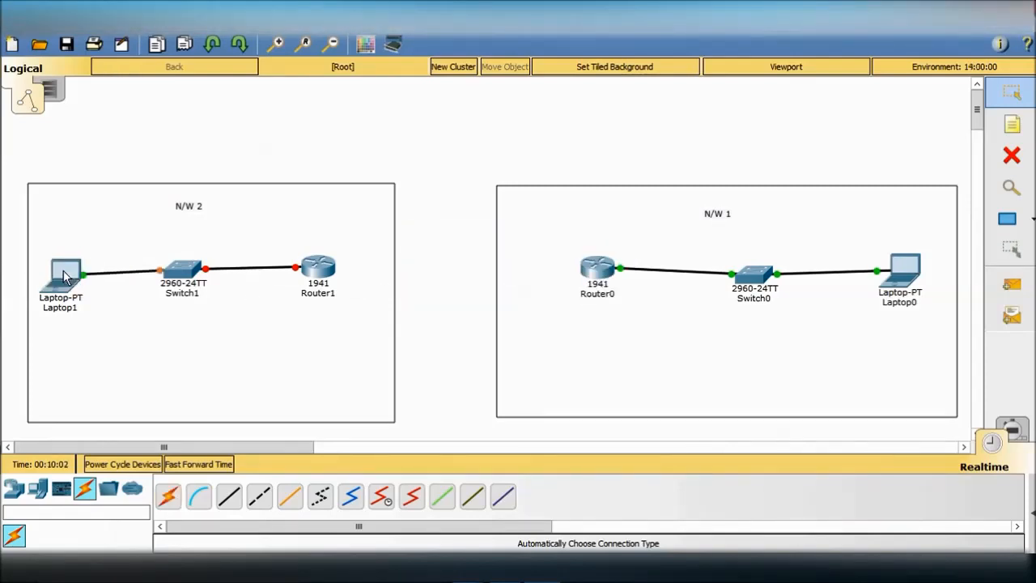
- Give Router1's GigabitEthernet0/0 the IP address 192.168.2.1 with subnet mask 255.255.255.0 and enable the port
click(322, 271)
click(392, 298)
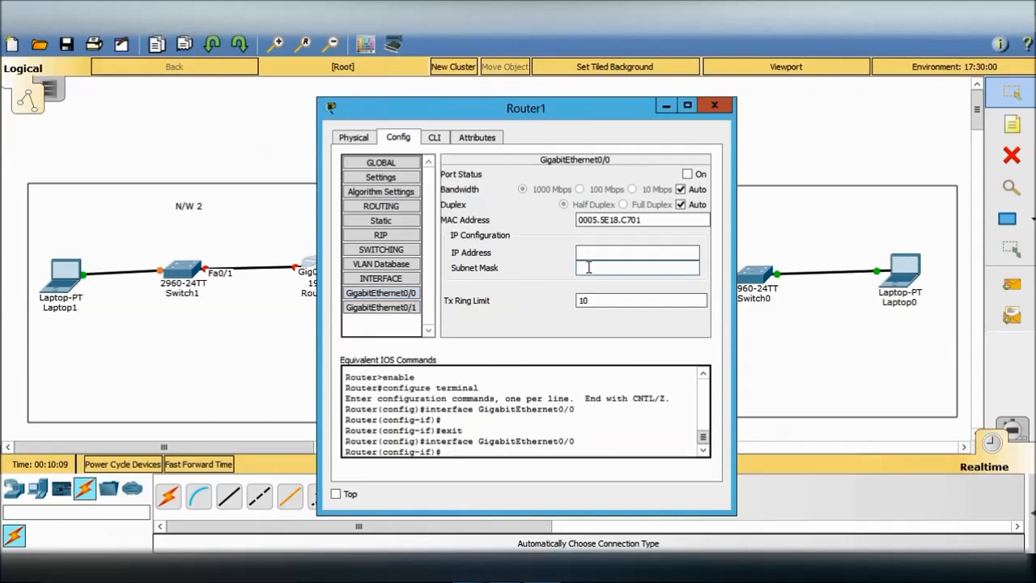
text(168.2.1)
click(688, 174)
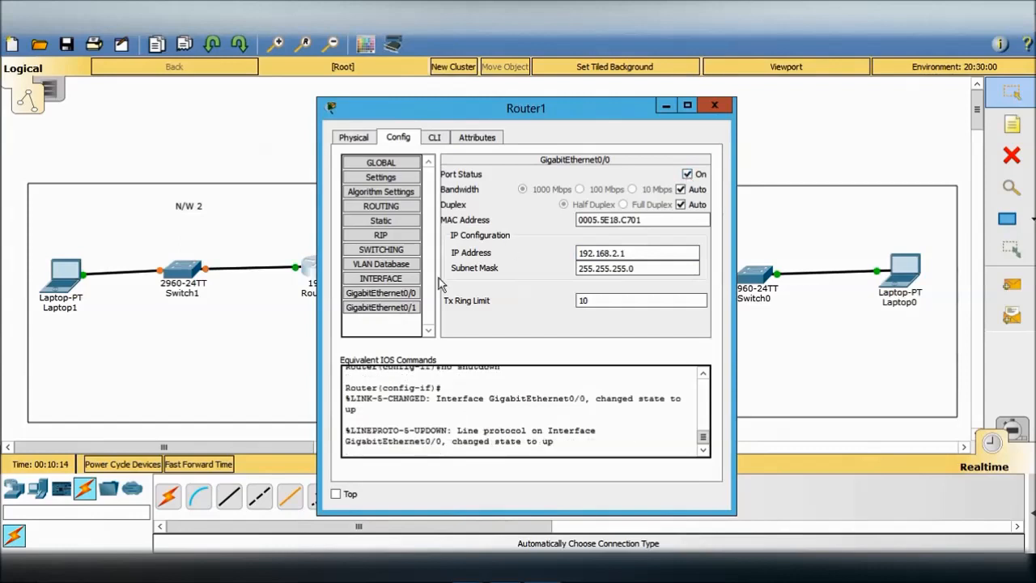
- Give Router1's GigabitEthernet0/1 the IP address 192.168.3.2 with subnet mask 255.255.255.0 and enable the port
click(395, 308)
click(615, 255)
text(192.168.3.2)
key(Tab)
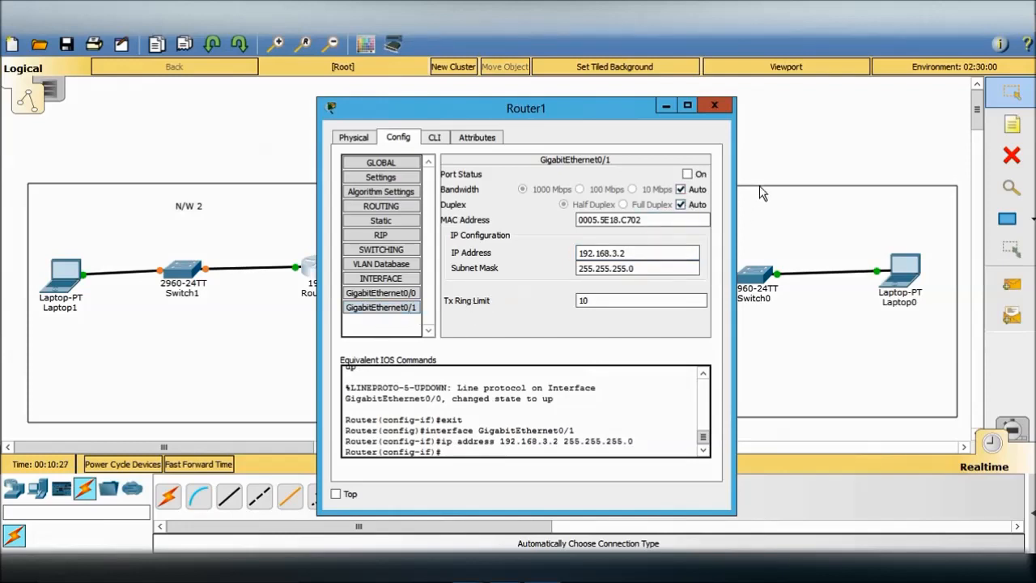
click(687, 174)
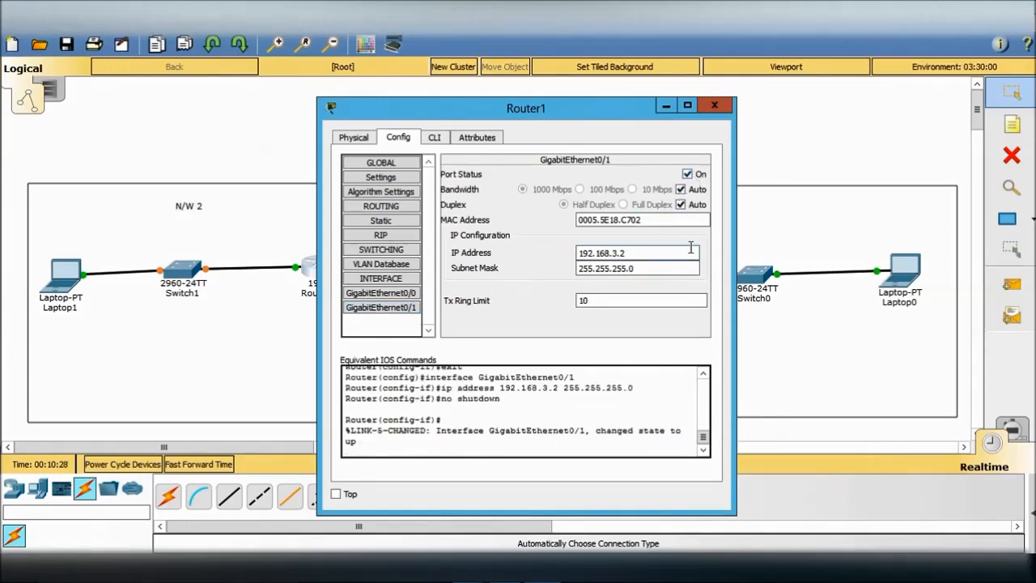
click(709, 113)
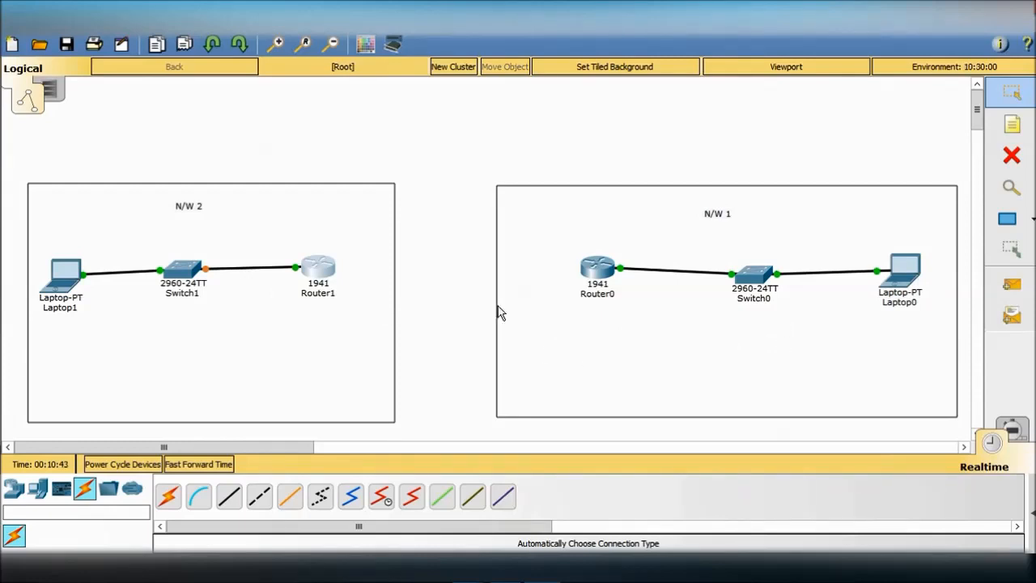
- Connect Router1 to Router0 with an automatically chosen connection type
mouse_move(600, 277)
click(168, 496)
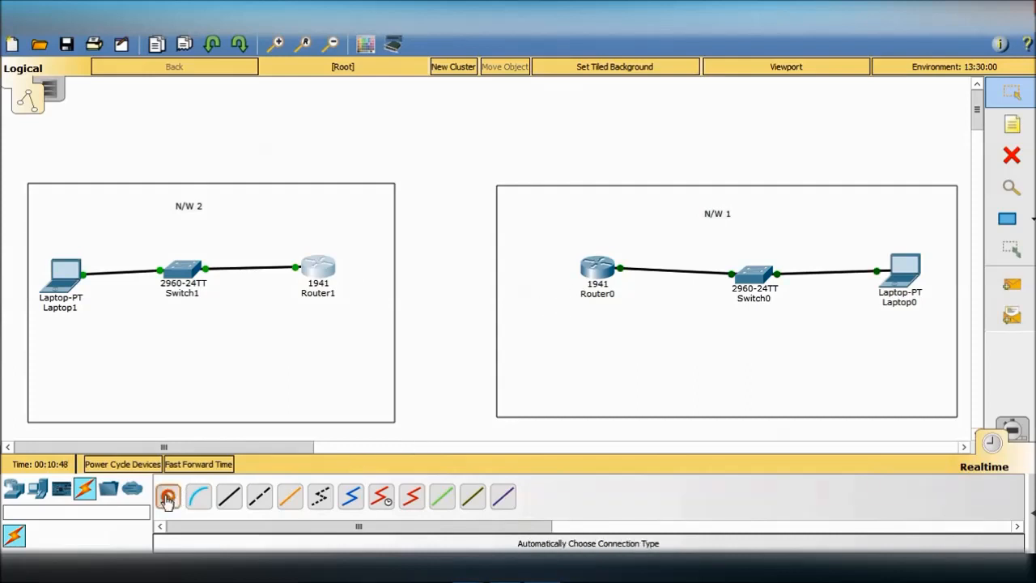
click(315, 272)
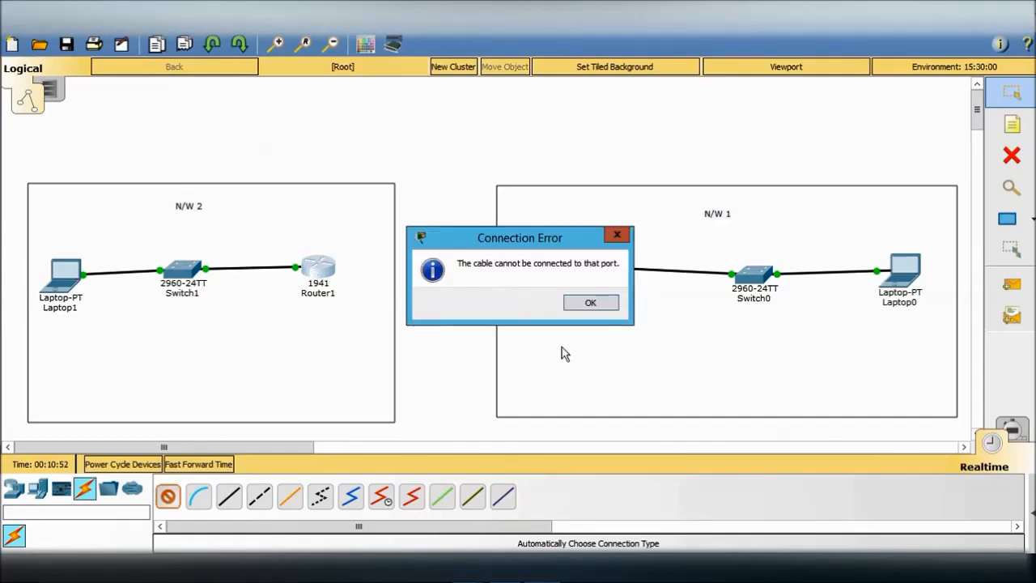
click(590, 302)
click(589, 272)
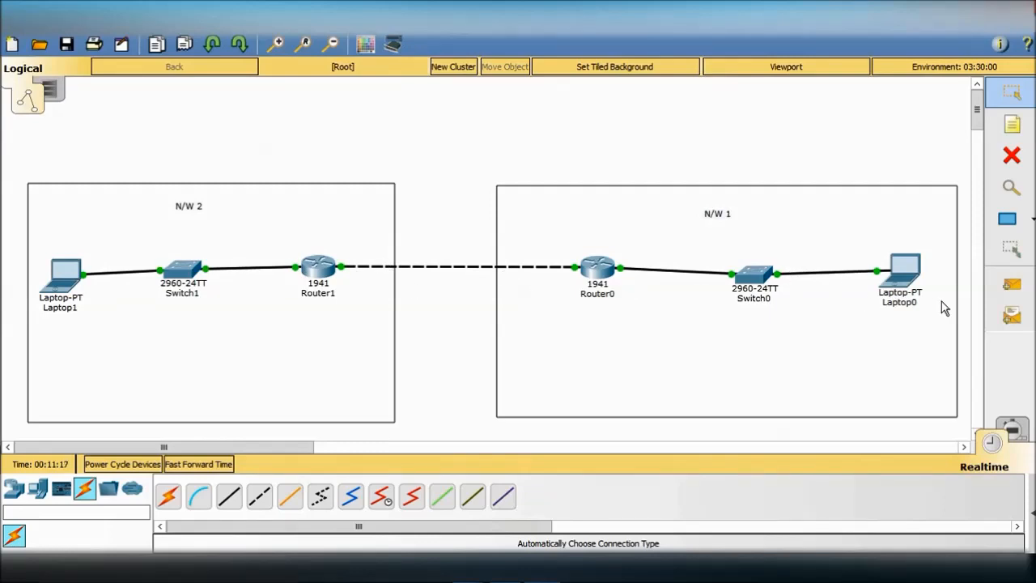
- Look through Laptop0's desktop applications, view its Command Prompt and close the laptop's window
click(897, 275)
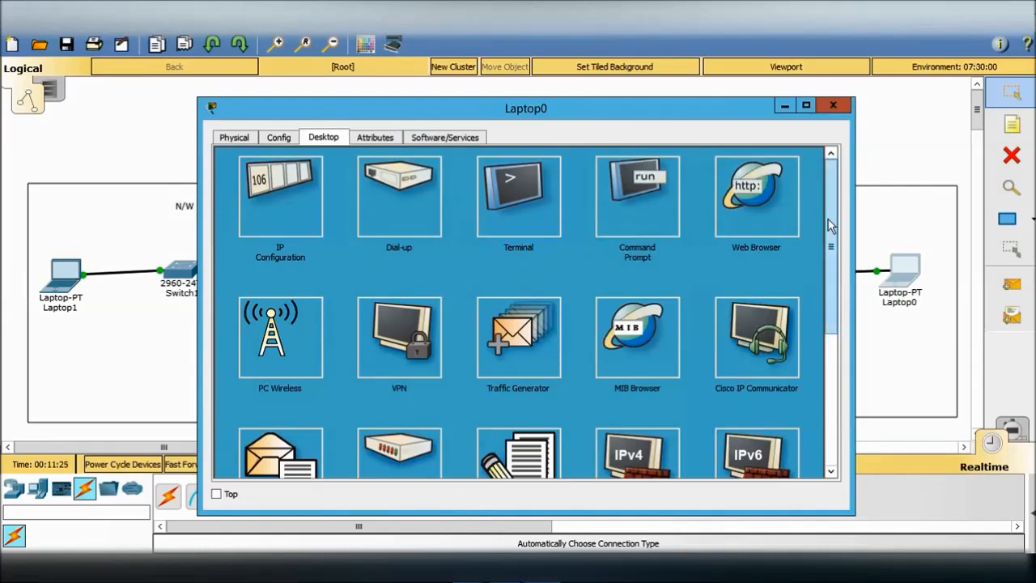
scroll(828, 227, down, 3)
scroll(822, 228, up, 2)
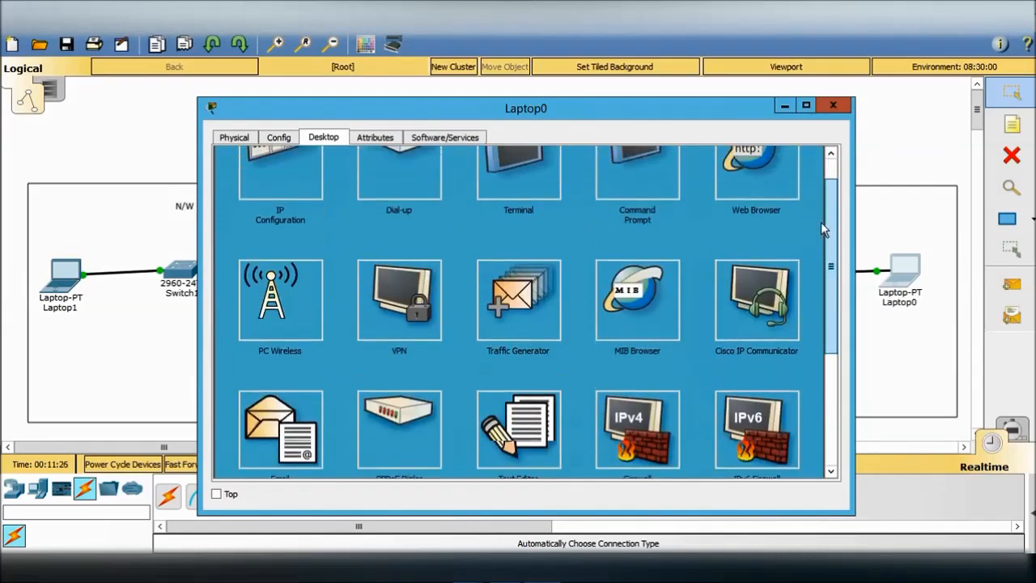
scroll(820, 215, up, 1)
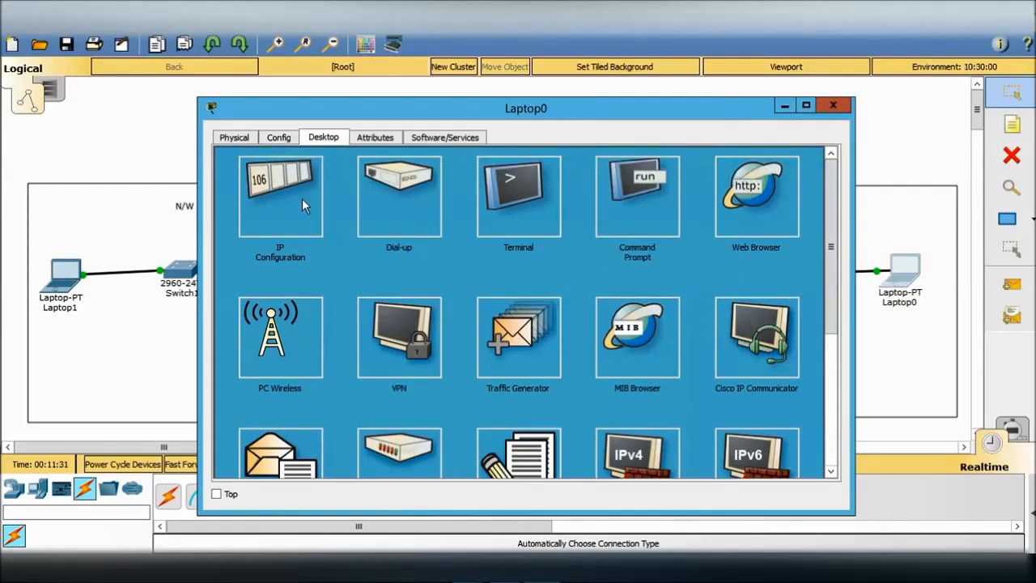
click(649, 188)
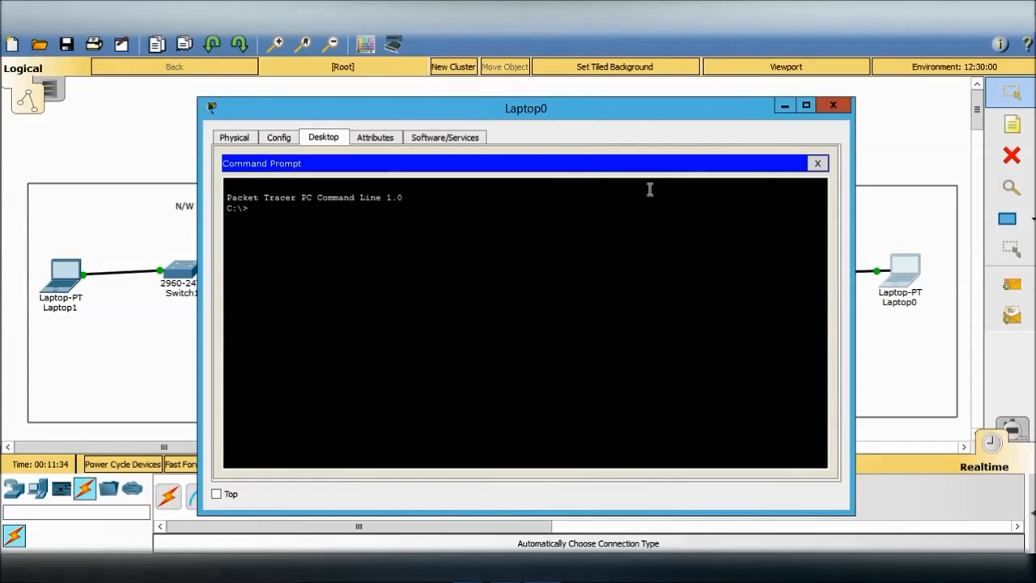
click(827, 107)
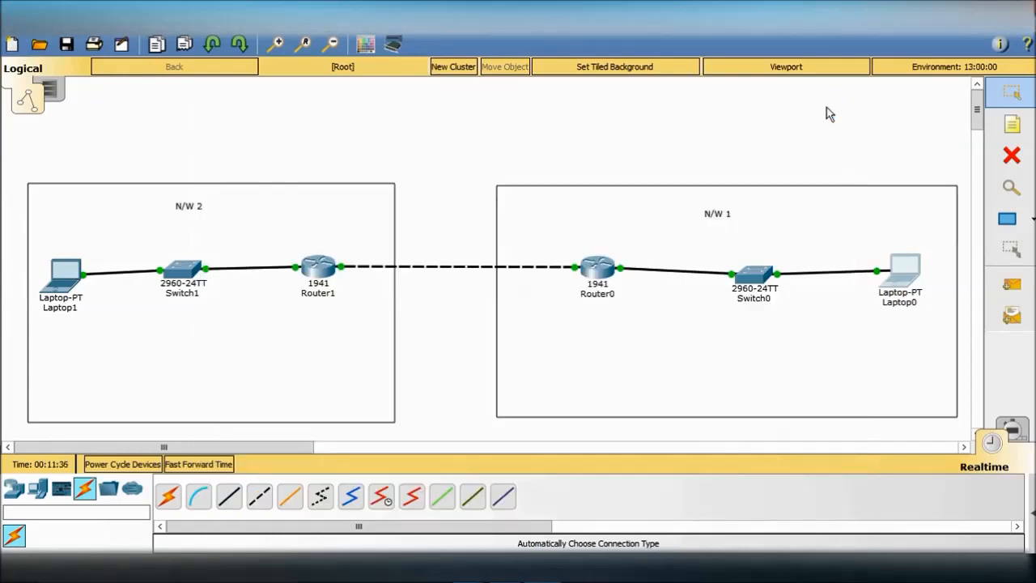
- Review the IP address and subnet mask of Router1's GigabitEthernet0/0 interface and close its configuration window
click(57, 280)
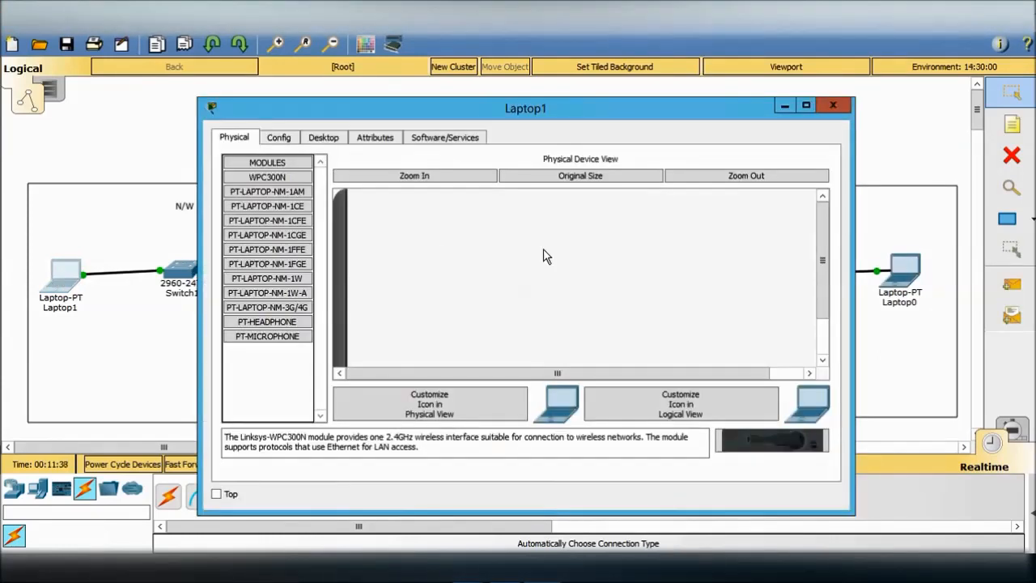
click(833, 105)
click(328, 288)
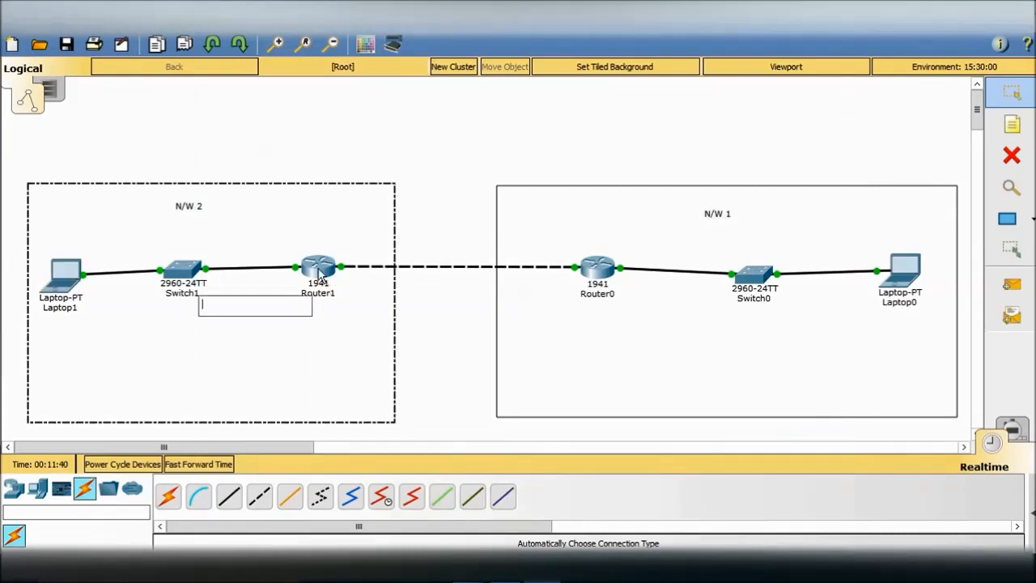
click(318, 269)
click(320, 276)
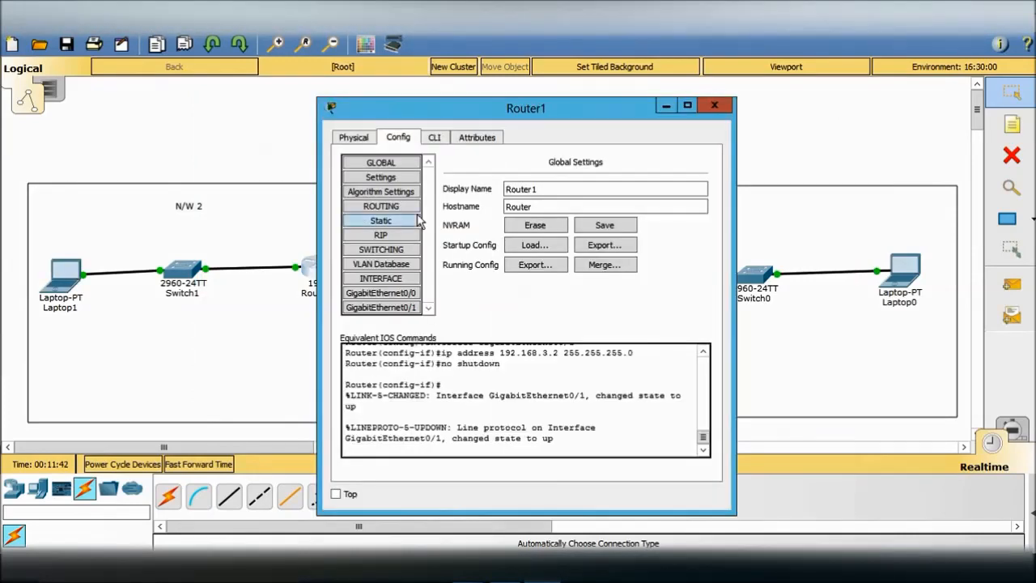
click(380, 221)
click(382, 293)
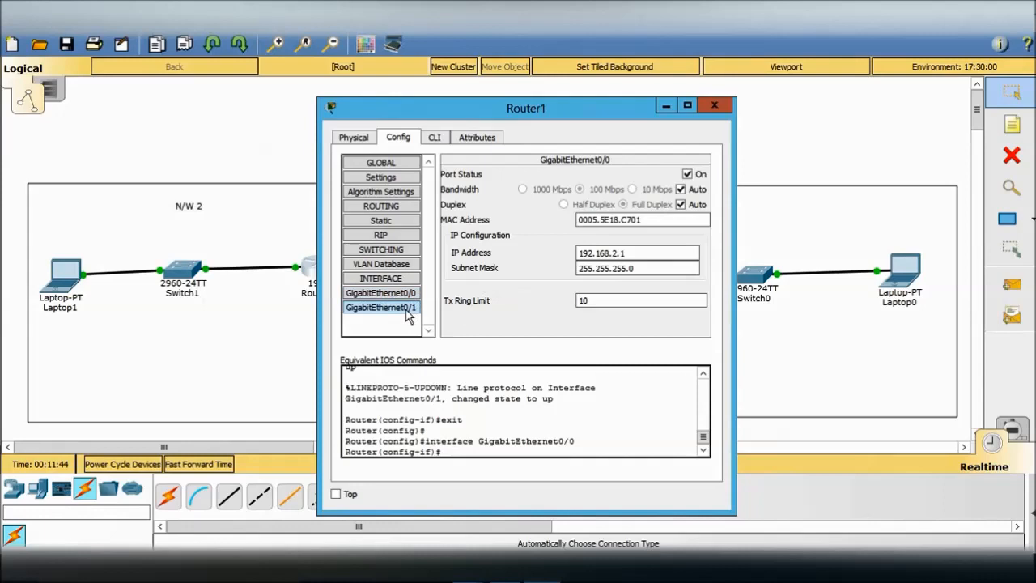
click(703, 103)
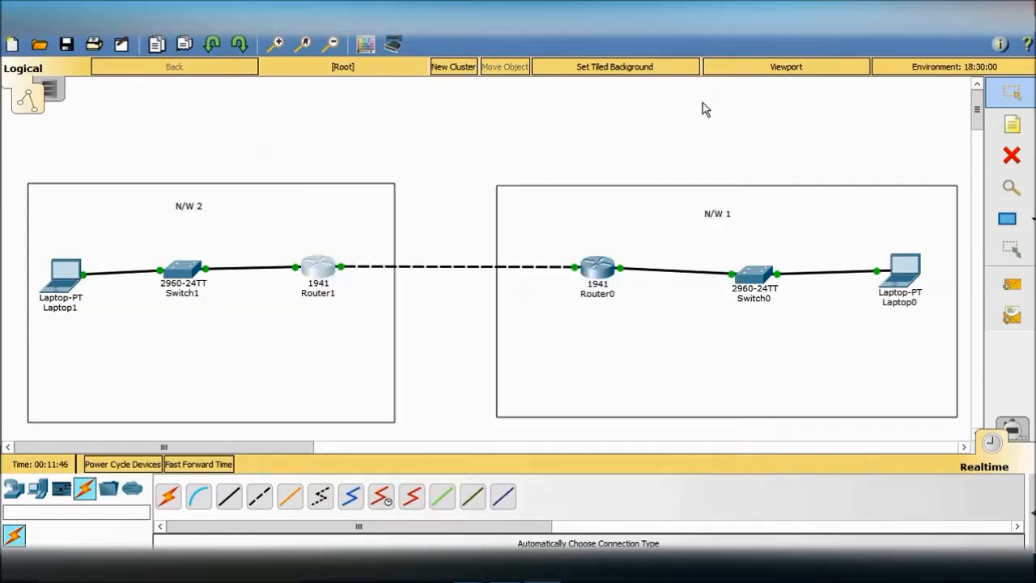
- Give Laptop1 the static IP address 192.168.2.2
click(43, 279)
click(55, 281)
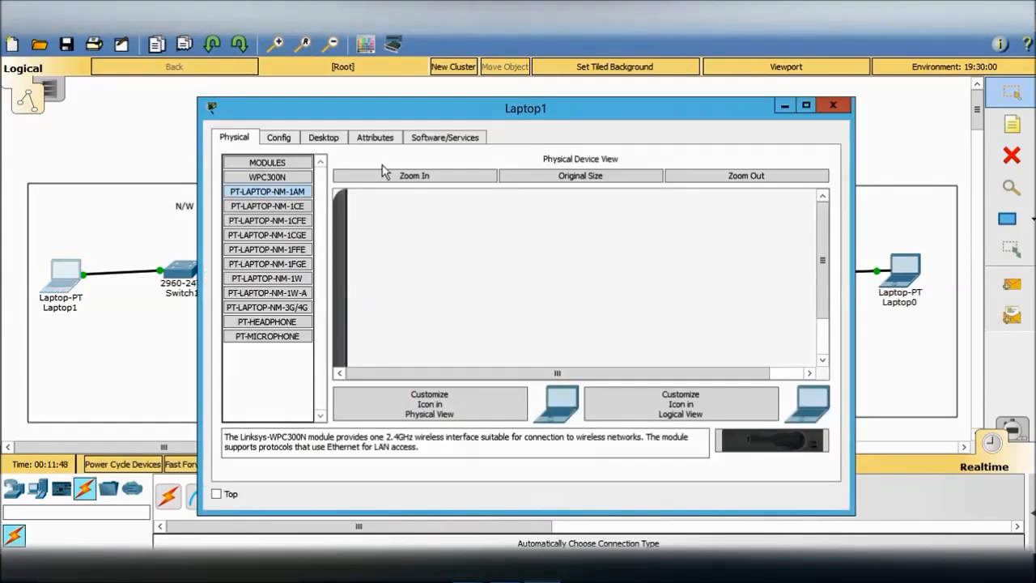
click(324, 140)
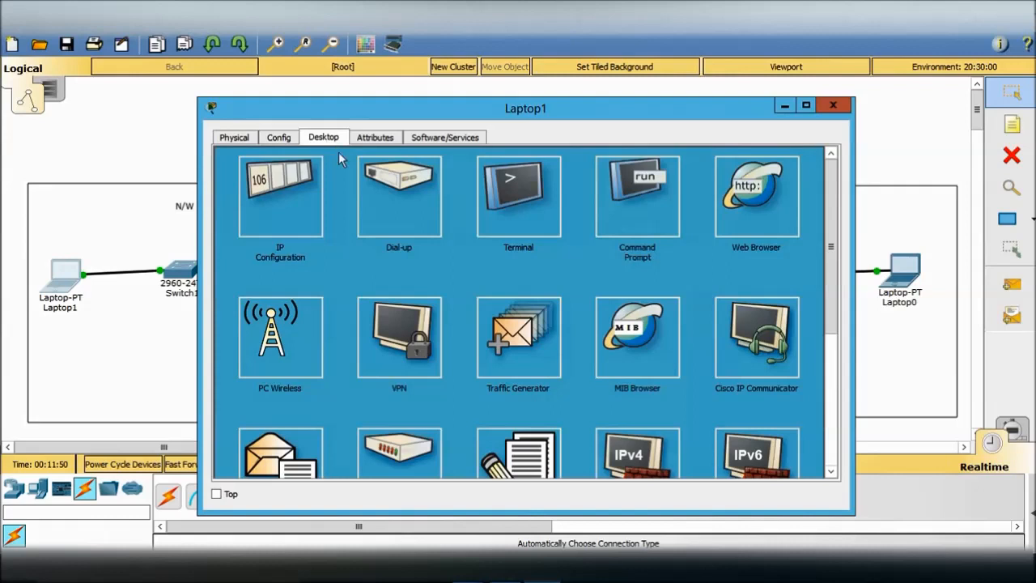
click(282, 209)
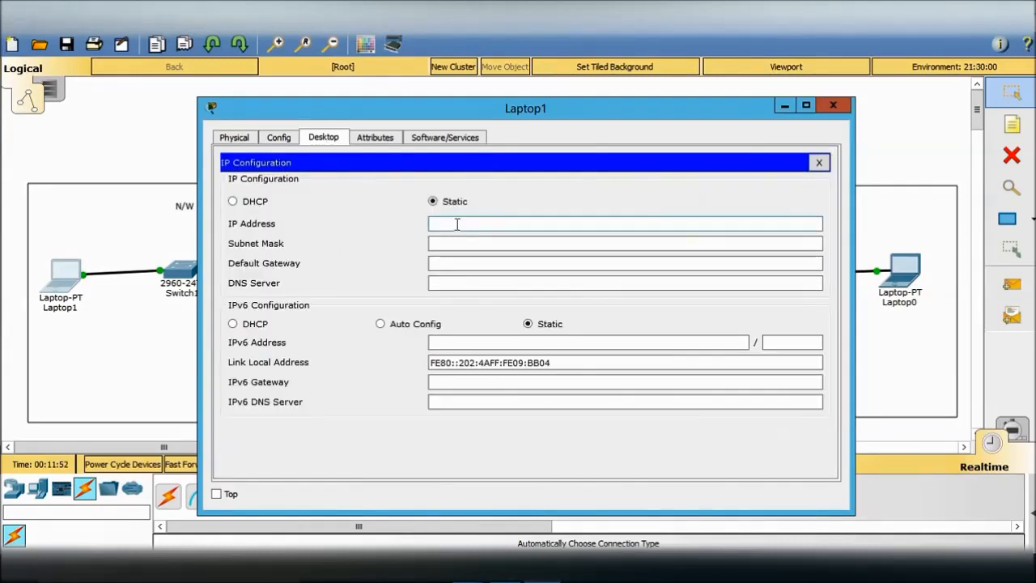
click(457, 224)
text(192.168.2.2)
- Set Laptop1's subnet mask to 255.255.255.0 and its default gateway to Router1's GigabitEthernet0/0 address, and close the laptop's window
double_click(458, 225)
key(ctrl+c)
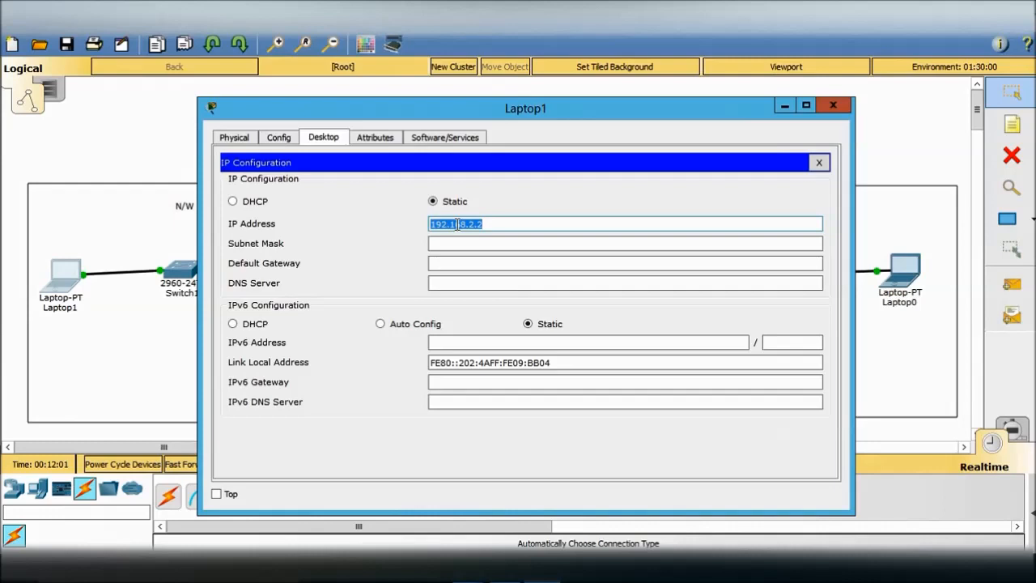
click(479, 263)
key(ctrl+v)
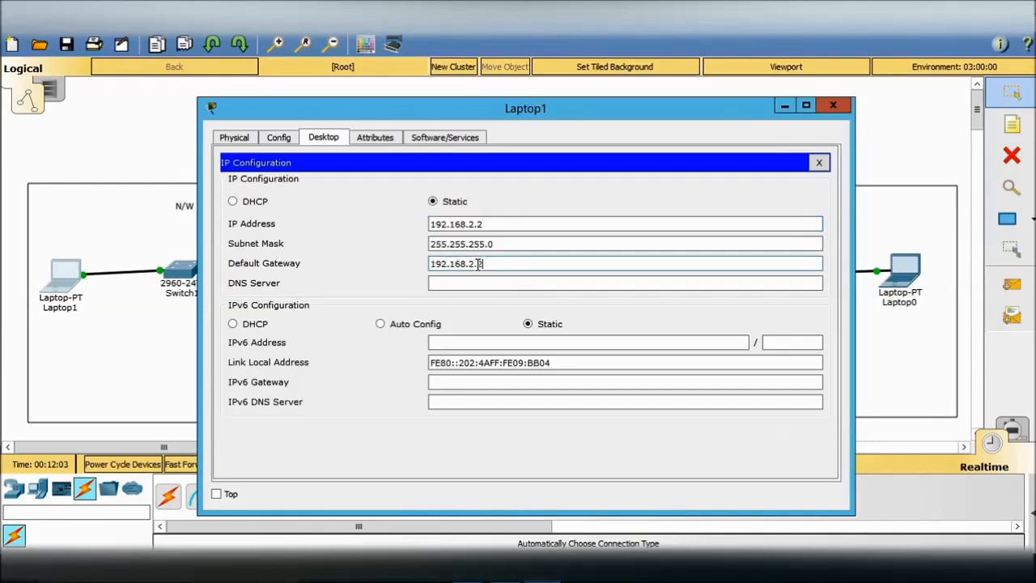
click(820, 164)
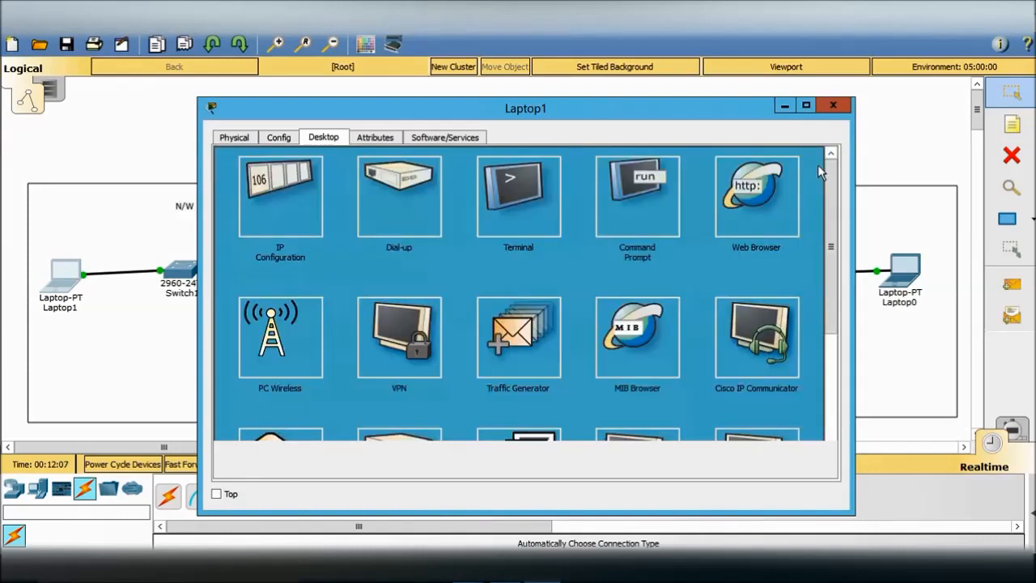
click(832, 106)
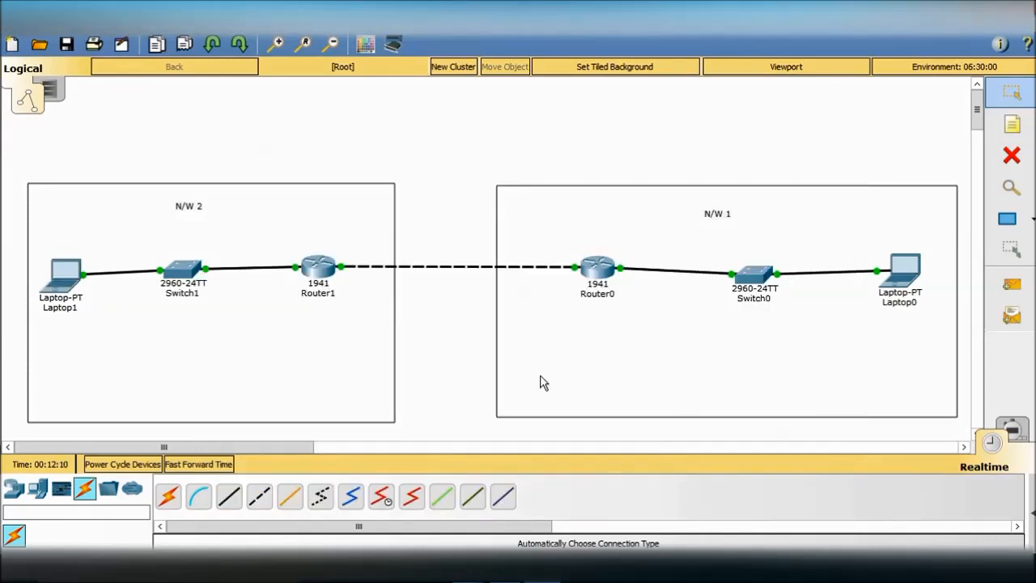
- Ping 192.168.2.2 from Laptop0's Command Prompt and close the laptop's window
click(905, 276)
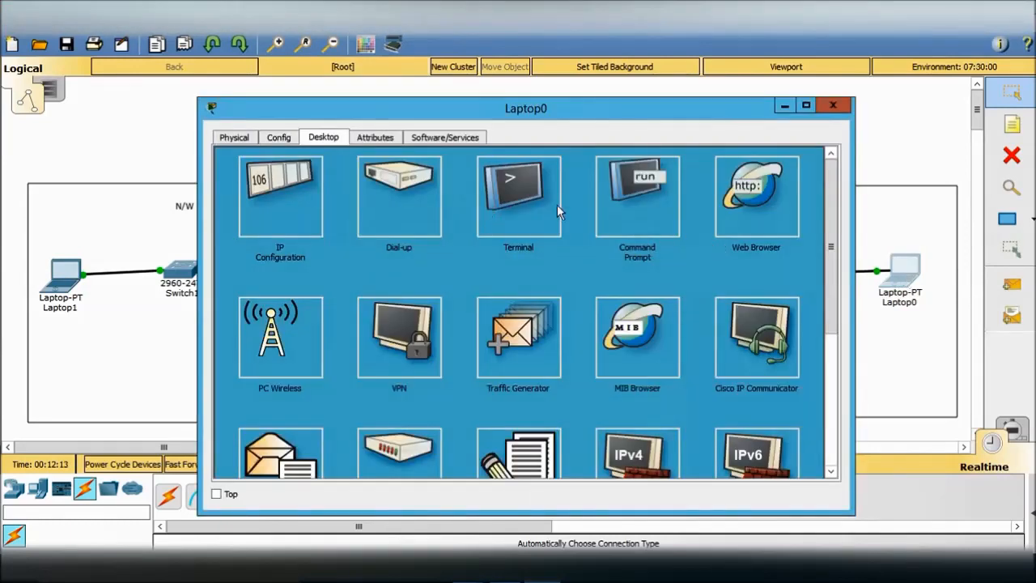
click(599, 202)
text(ping 192.168.2.2)
key(Return)
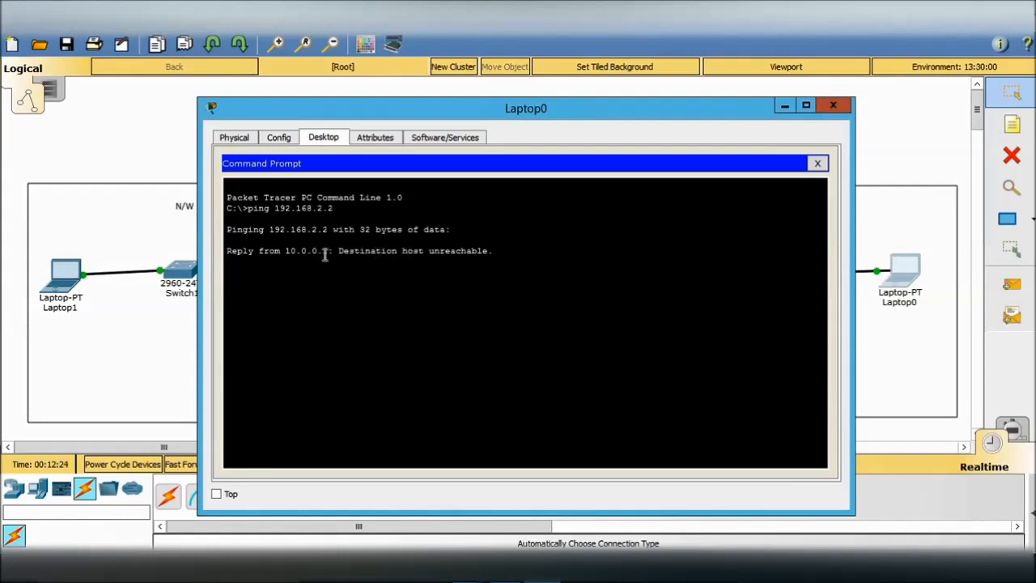
click(846, 106)
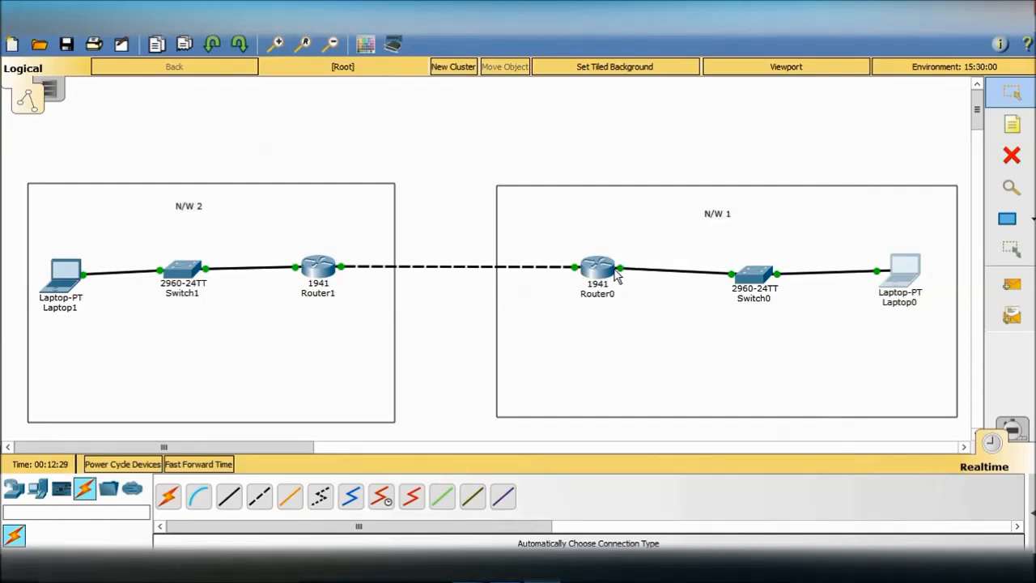
- Add a static route on Router0 to network 192.168.2.0 with mask 255.255.255.0 and next hop 192.168.3.2, and close its window
mouse_move(622, 275)
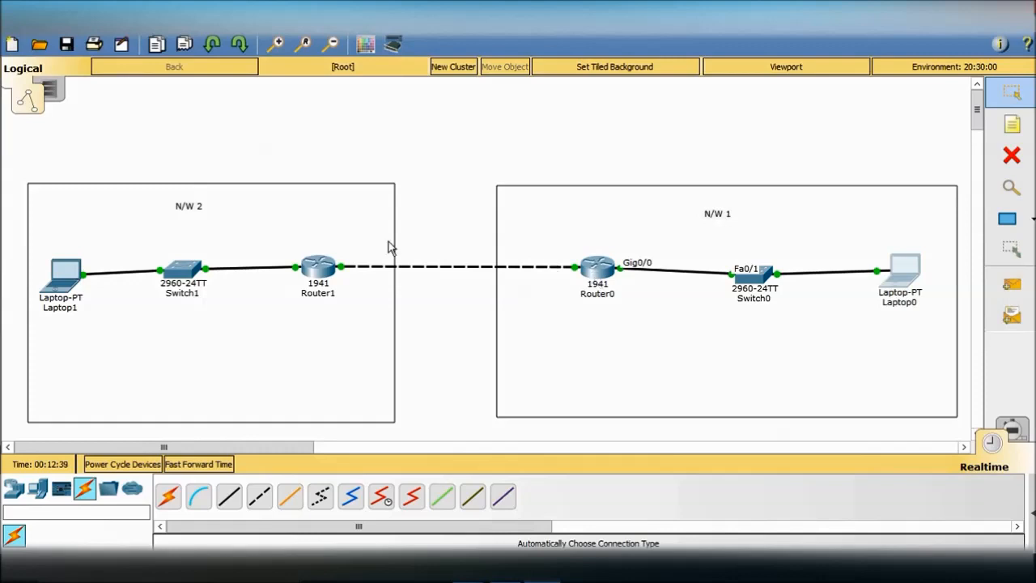
mouse_move(323, 264)
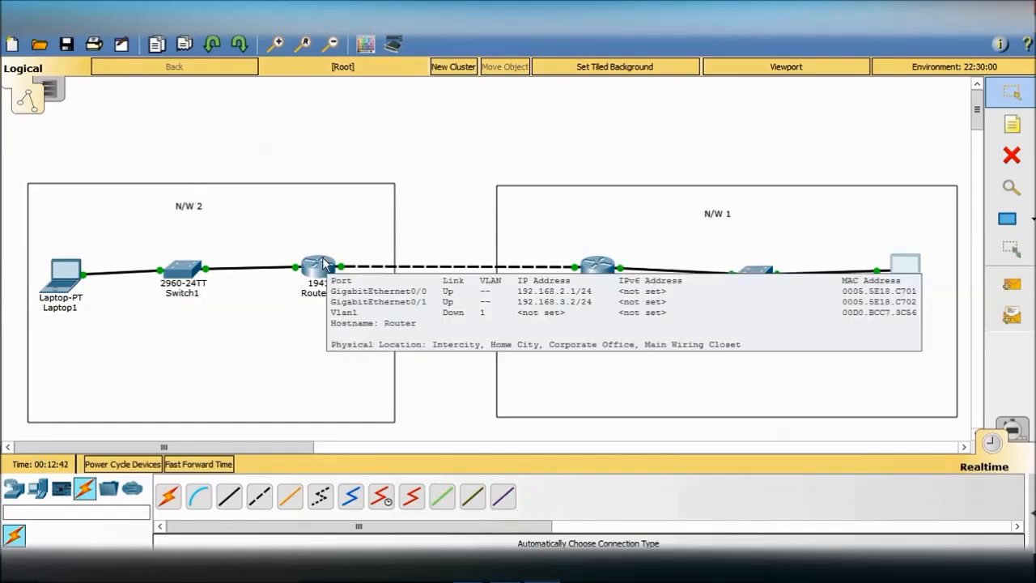
click(610, 270)
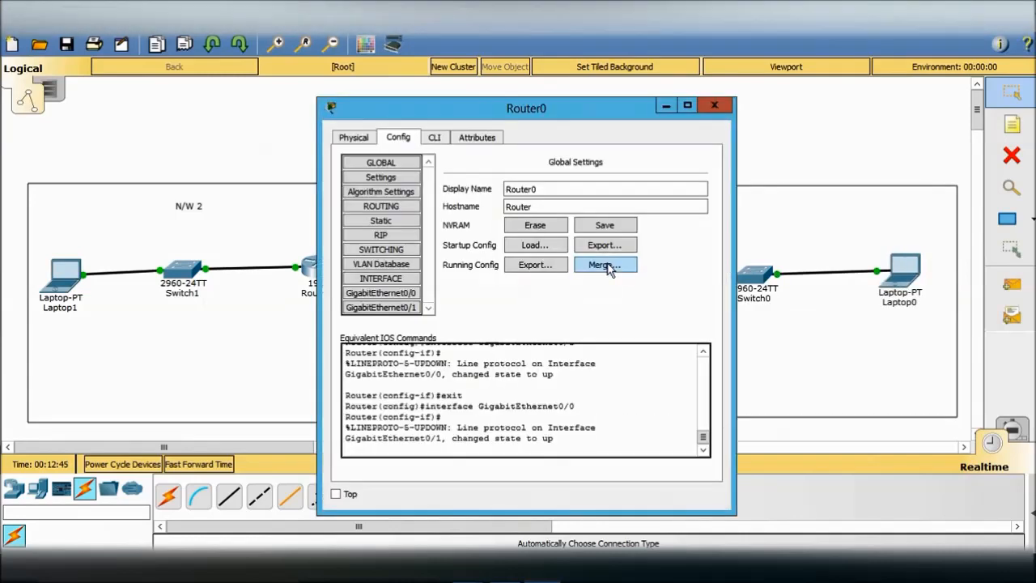
click(403, 221)
click(520, 191)
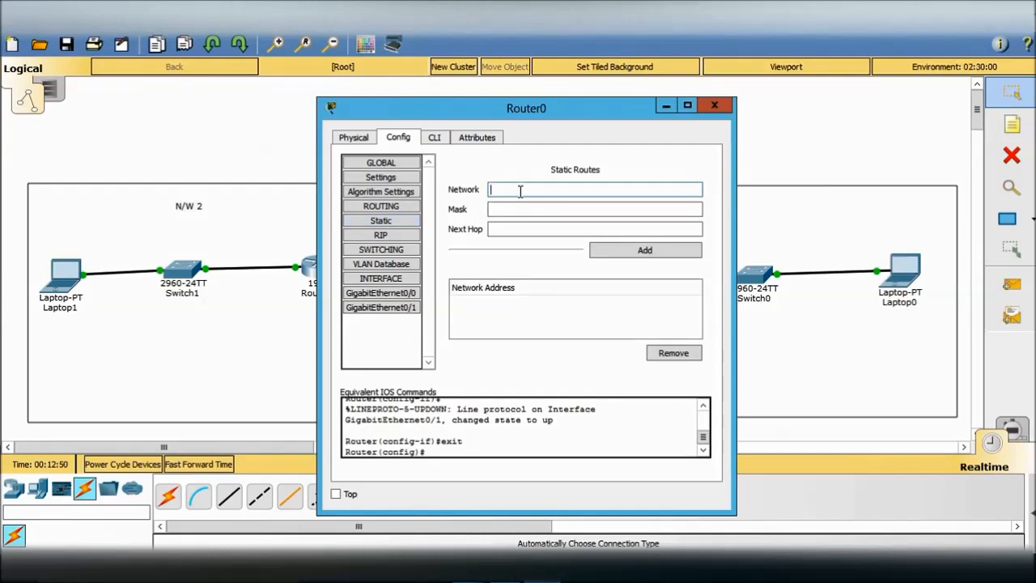
text(192.168.2.0)
key(Tab)
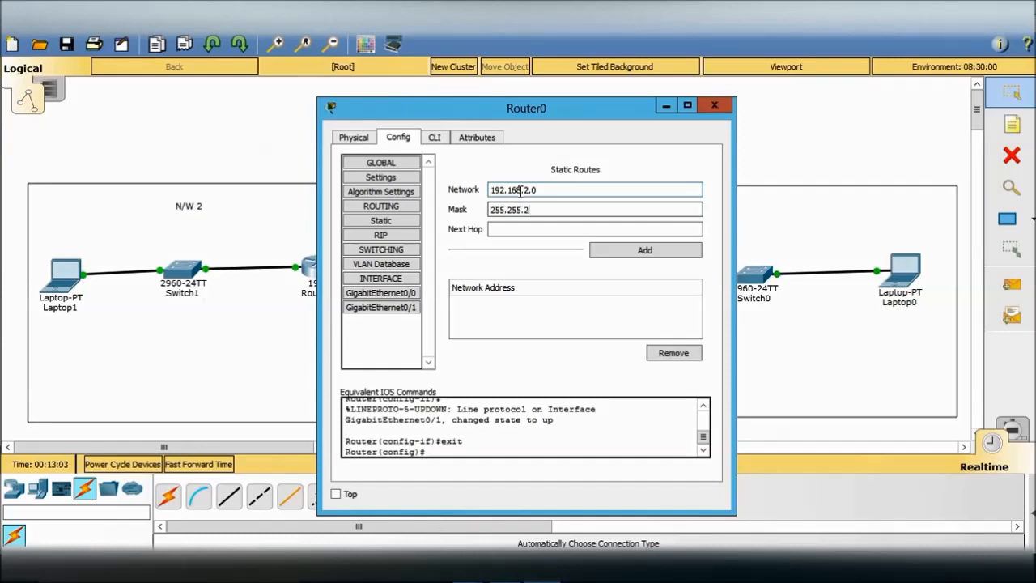
click(520, 227)
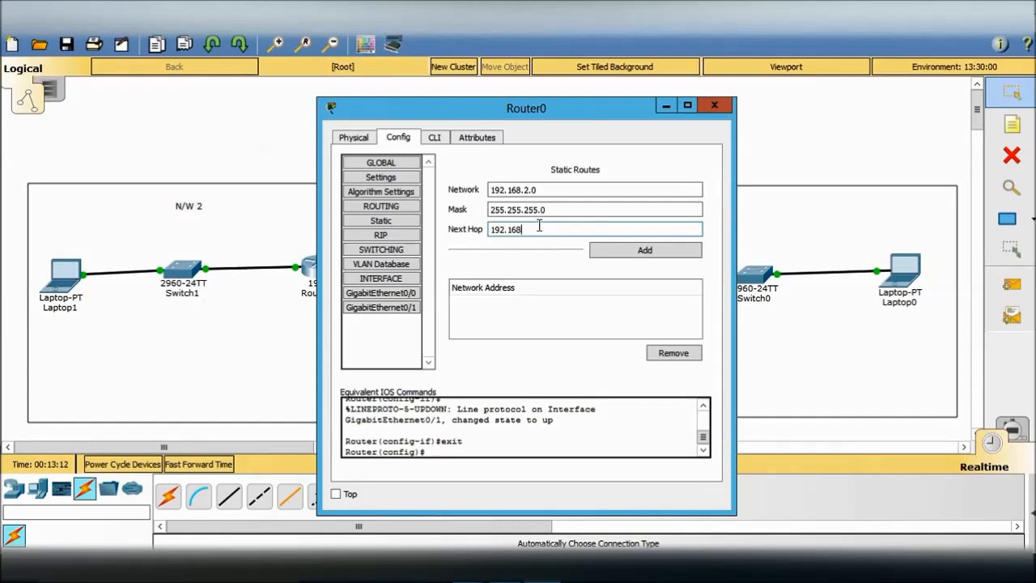
text(3.2)
drag(595, 103, 775, 124)
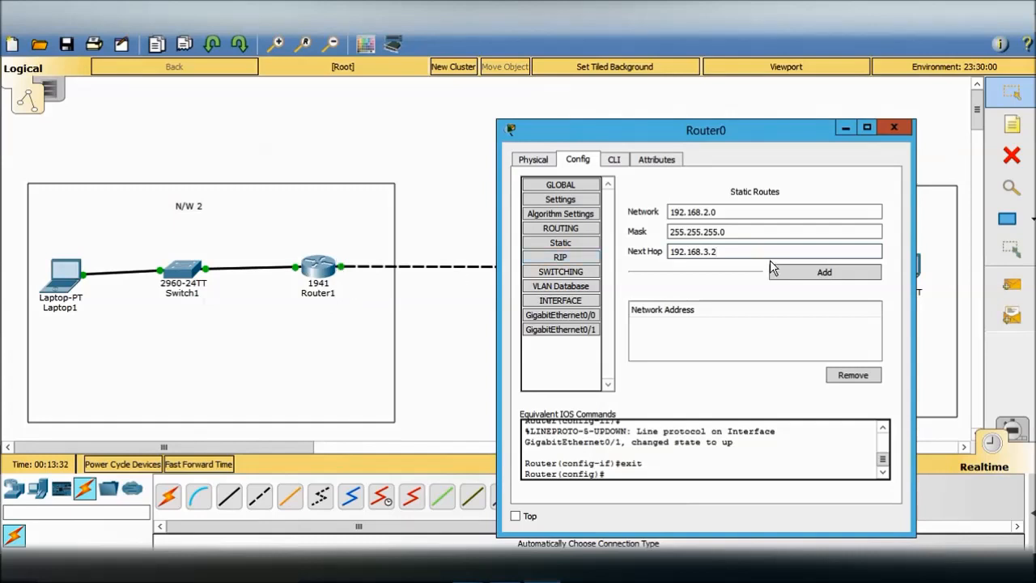
click(822, 273)
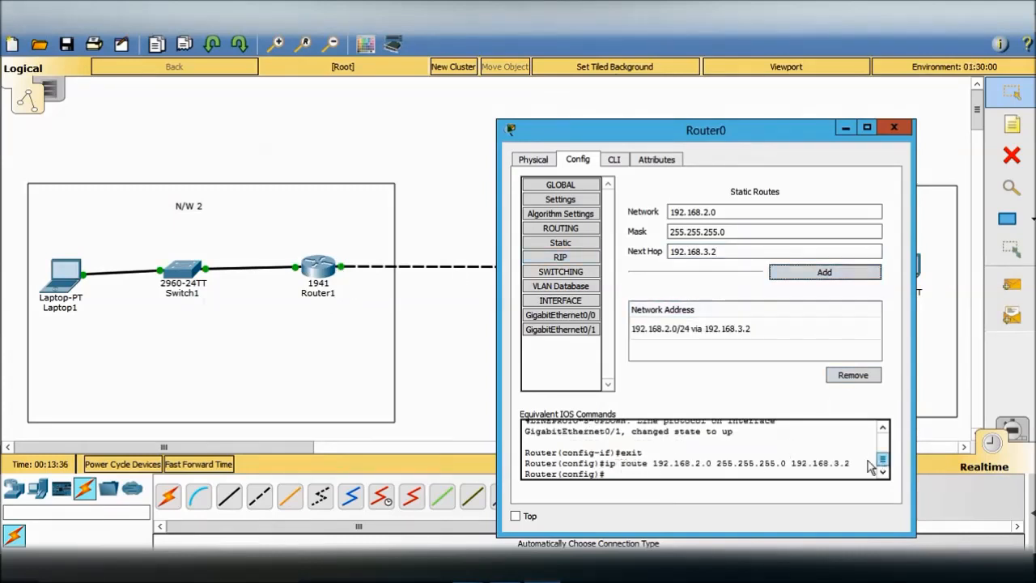
click(895, 130)
- Add a static route on Router1 to network 10.0.0.0 with mask 255.0.0.0 and next hop 192.168.3.1, and close its window
click(321, 273)
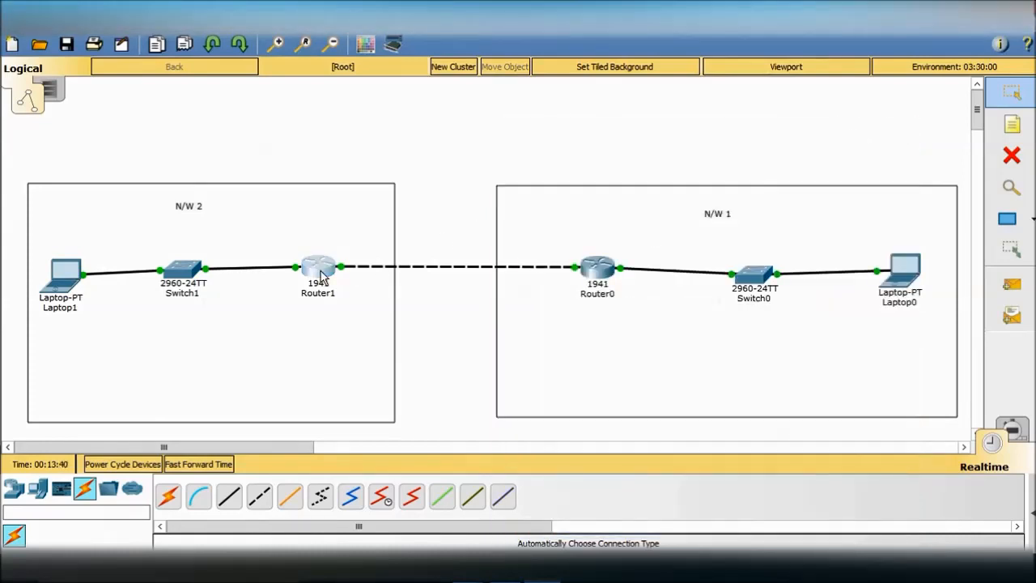
click(384, 221)
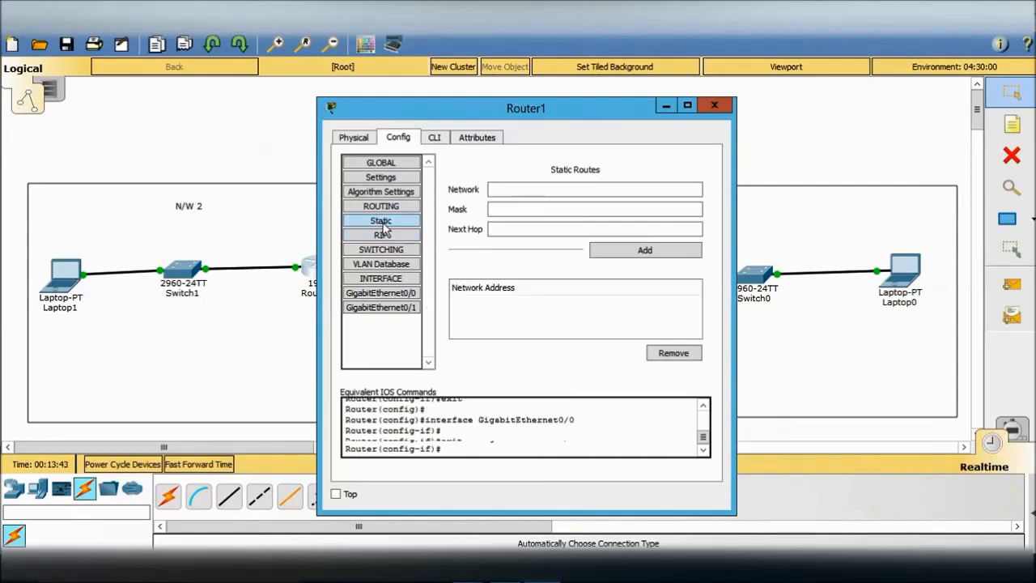
click(491, 192)
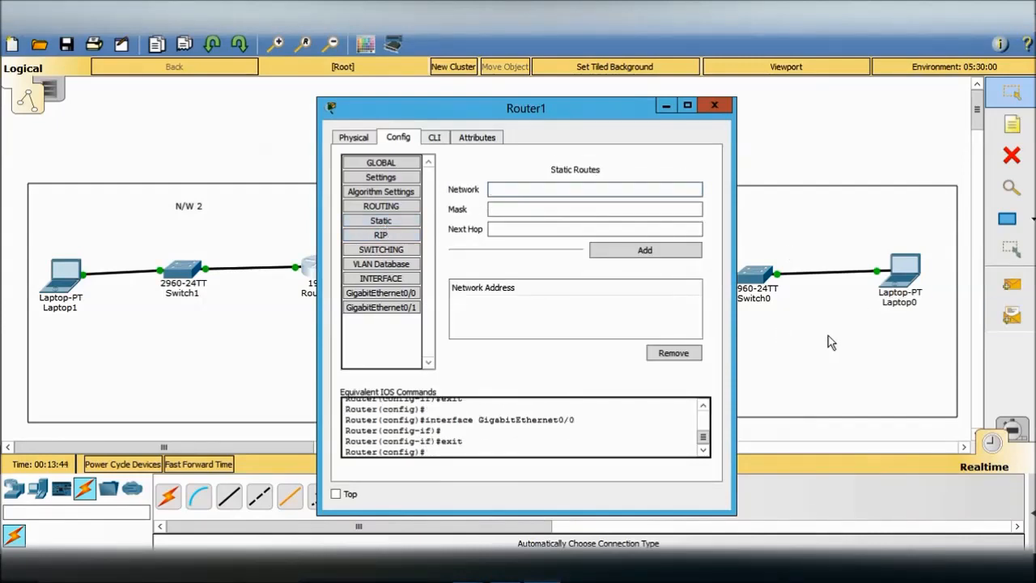
text(10.0.)
key(Tab)
text(2655.0.0)
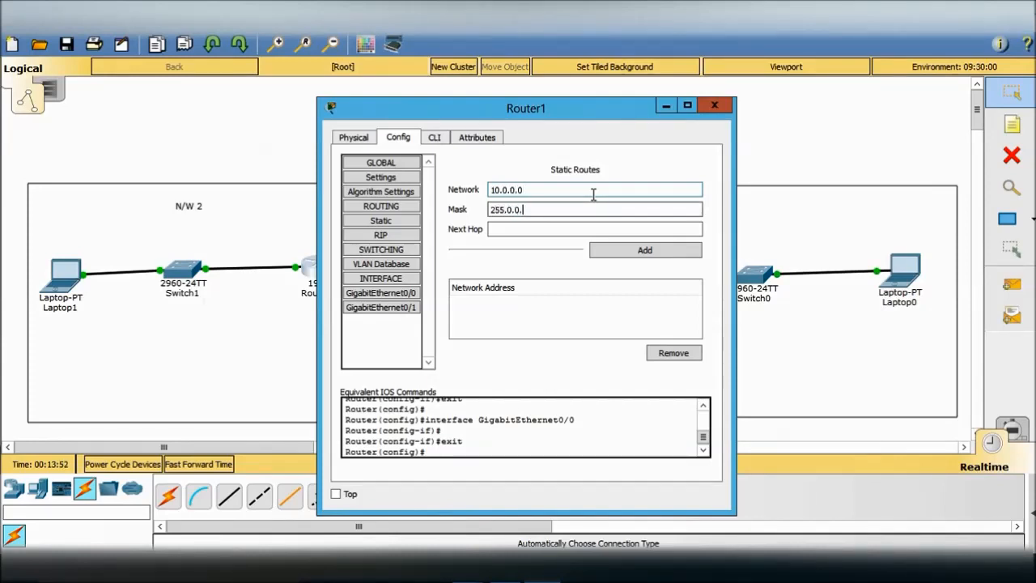
click(528, 230)
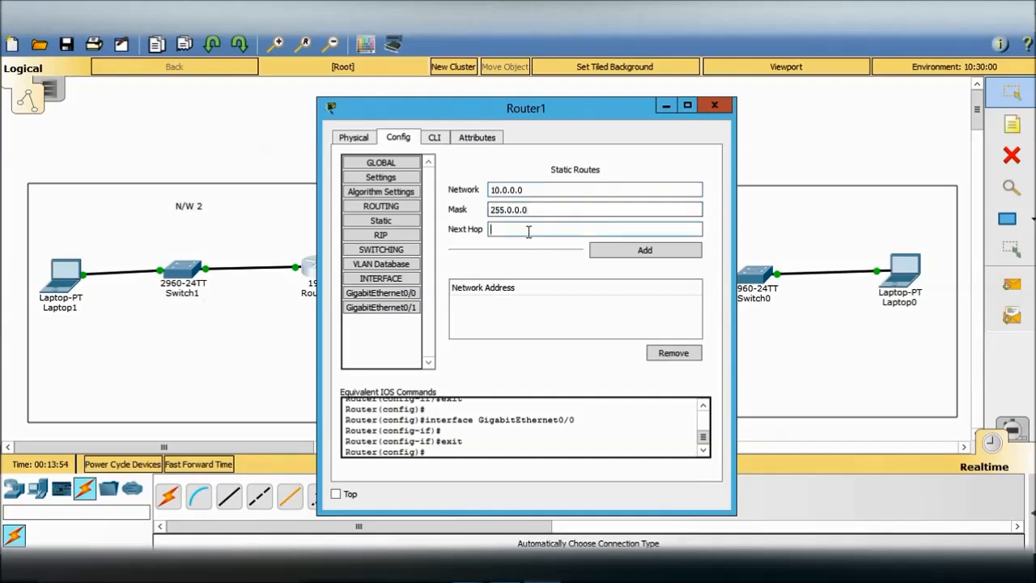
text(192.168.3.1)
drag(540, 111, 271, 130)
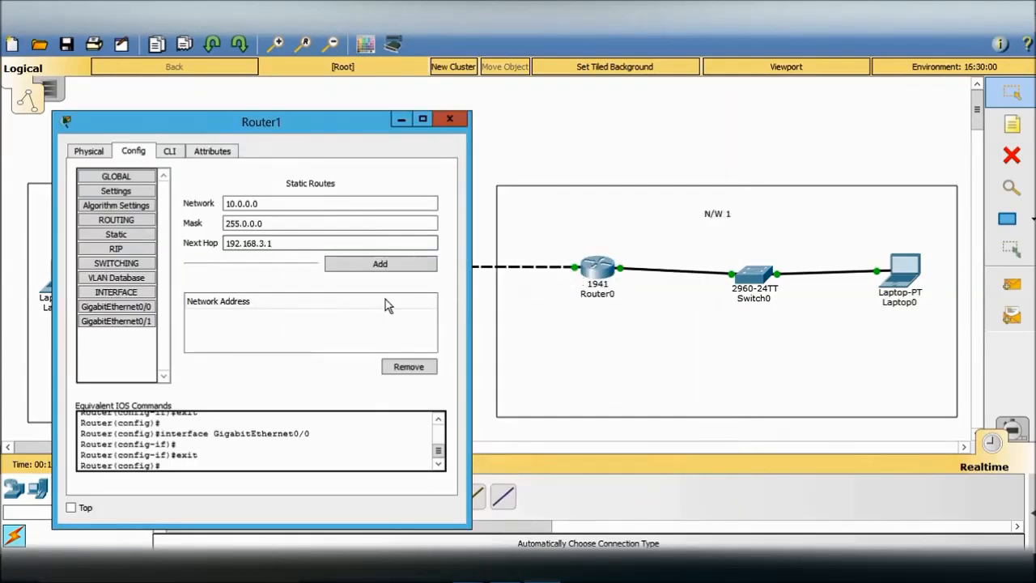
click(385, 269)
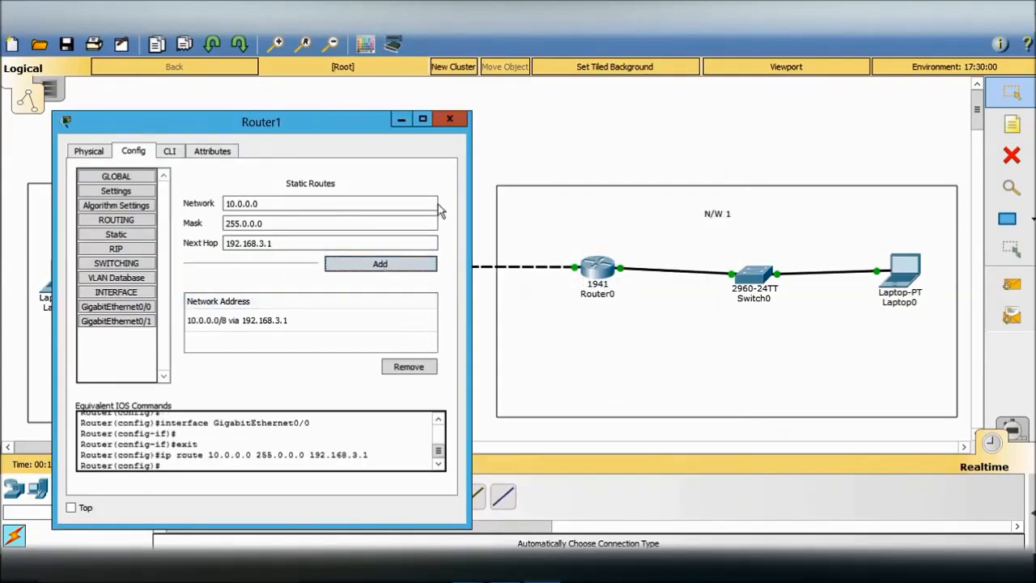
click(449, 119)
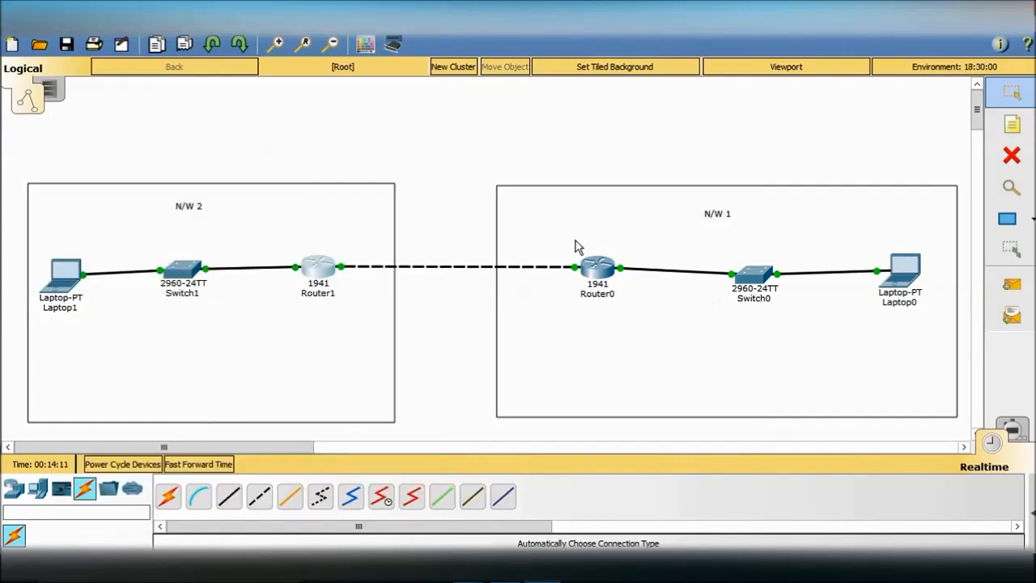
- Repeat the ping to 192.168.2.2 twice from Laptop0's Command Prompt and close the laptop's window
click(897, 284)
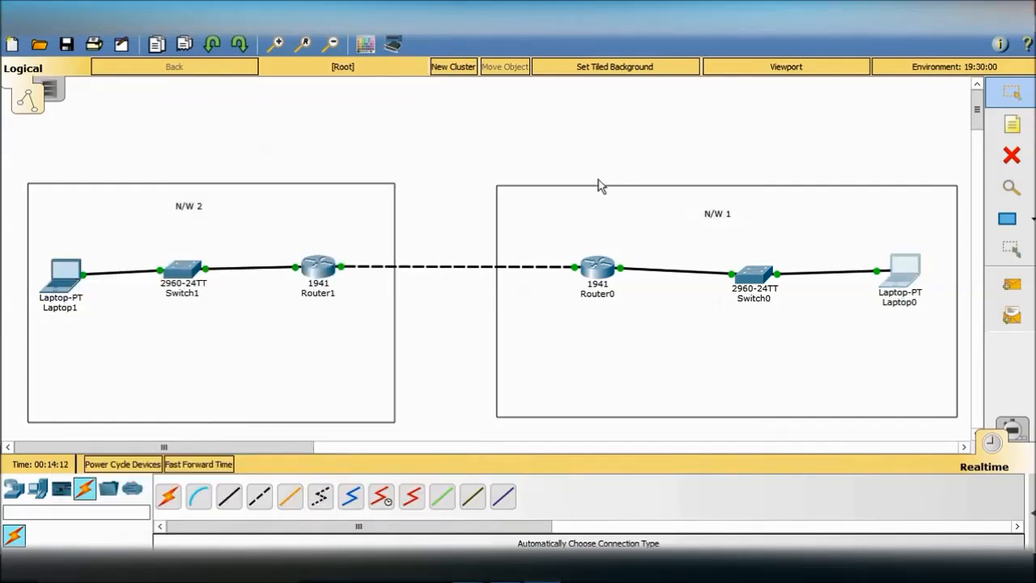
click(898, 282)
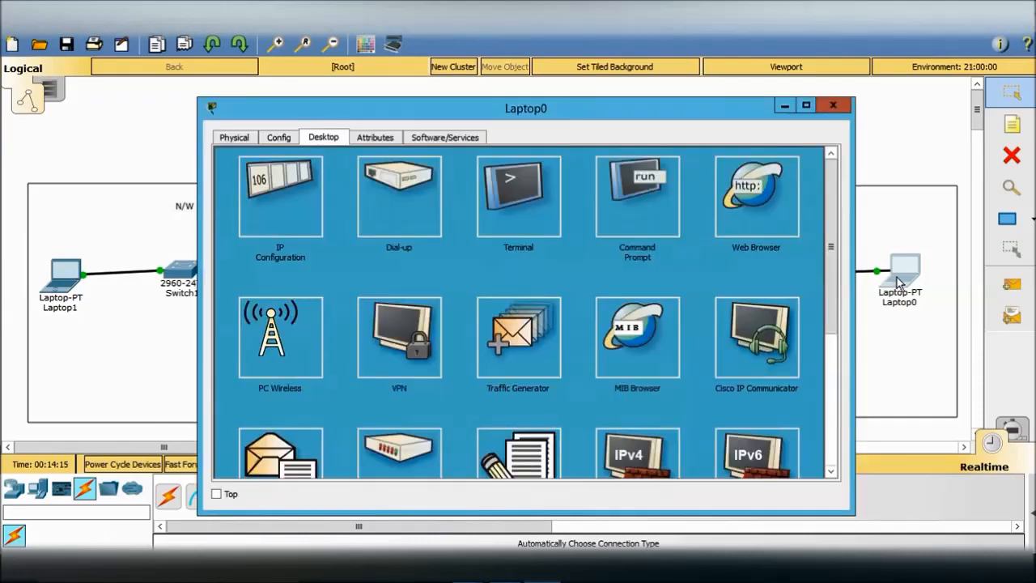
click(620, 204)
key(Up)
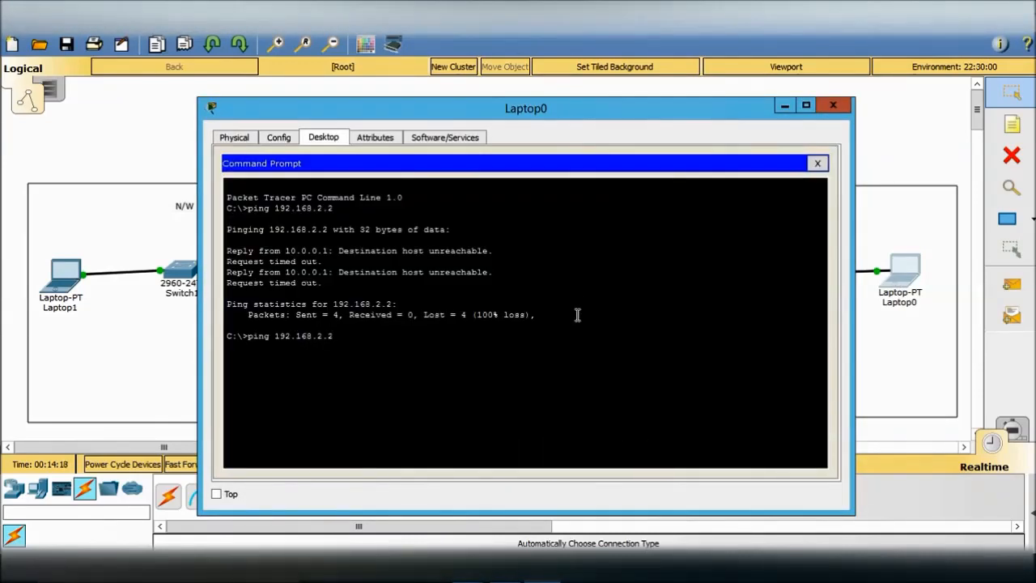
key(Return)
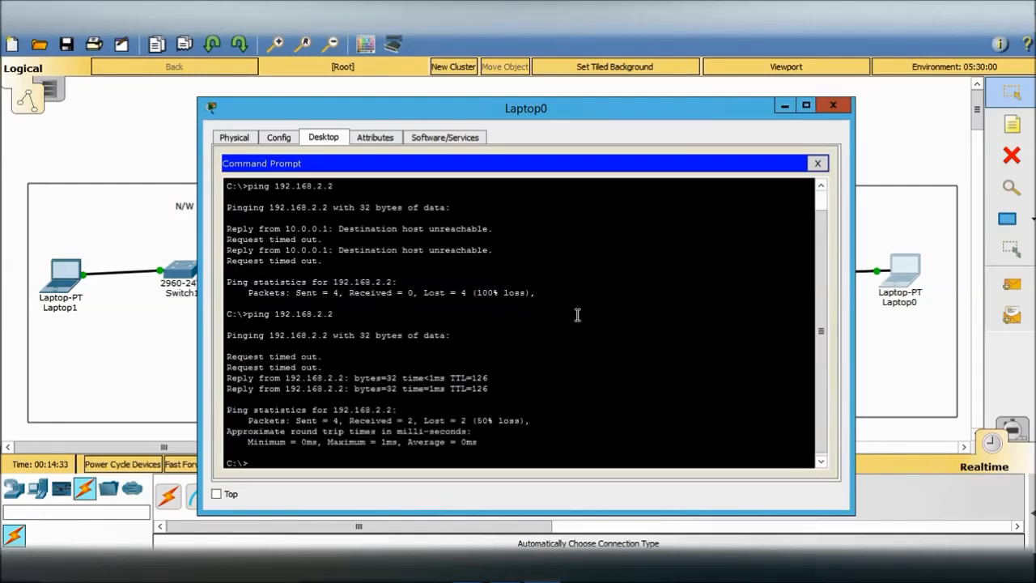
key(Up)
key(Return)
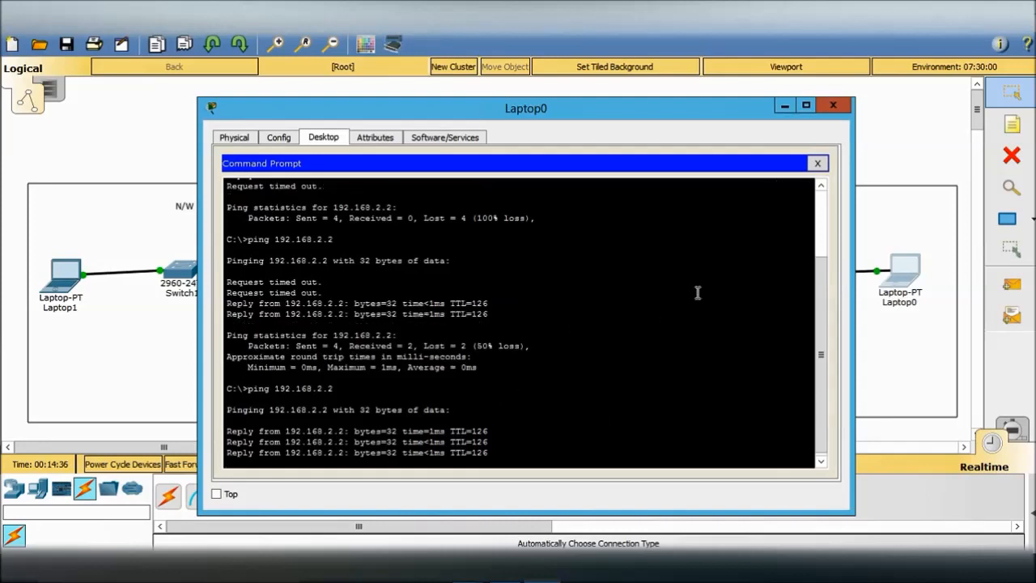
click(833, 104)
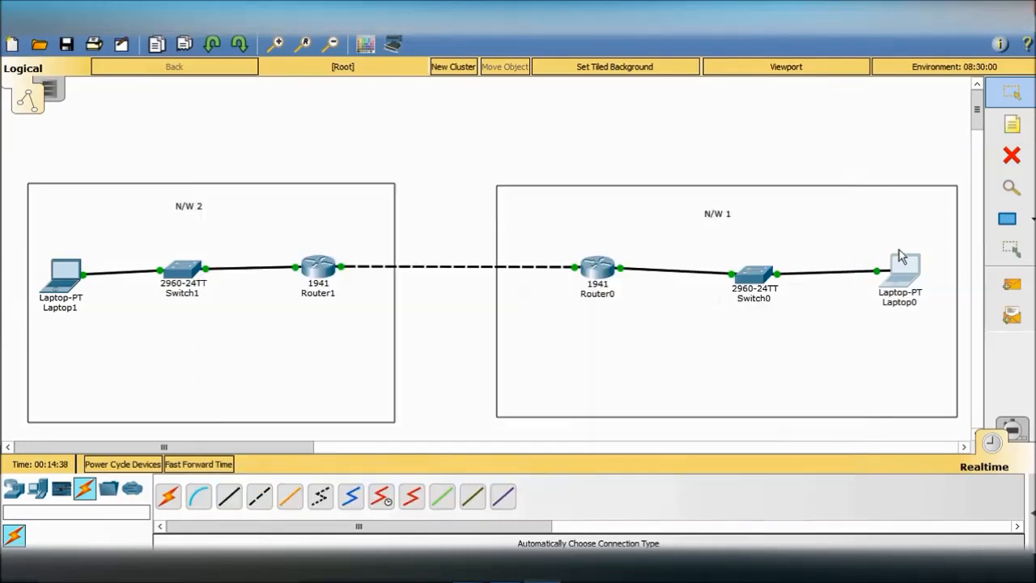
- Review Laptop0's IP address, subnet mask and default gateway, and close the laptop's window
click(902, 269)
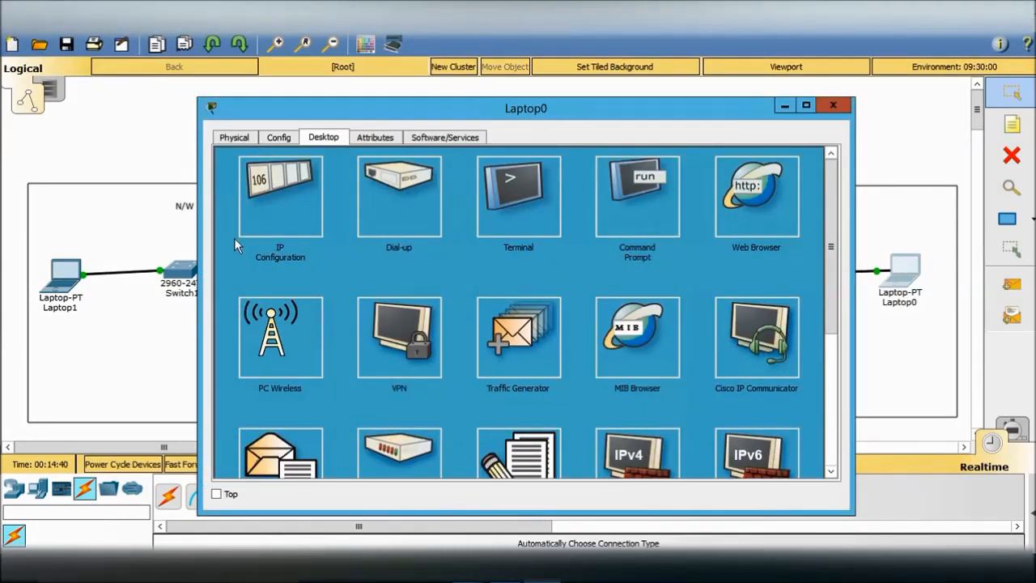
click(261, 224)
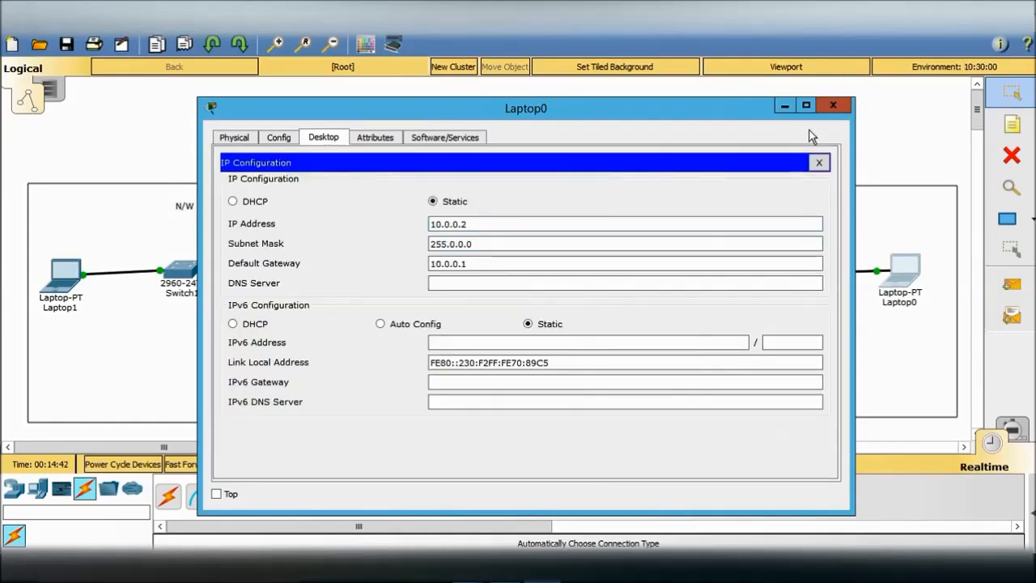
click(833, 106)
- Ping 10.0.0.2 from Laptop1's Command Prompt and close the laptop's window
click(65, 295)
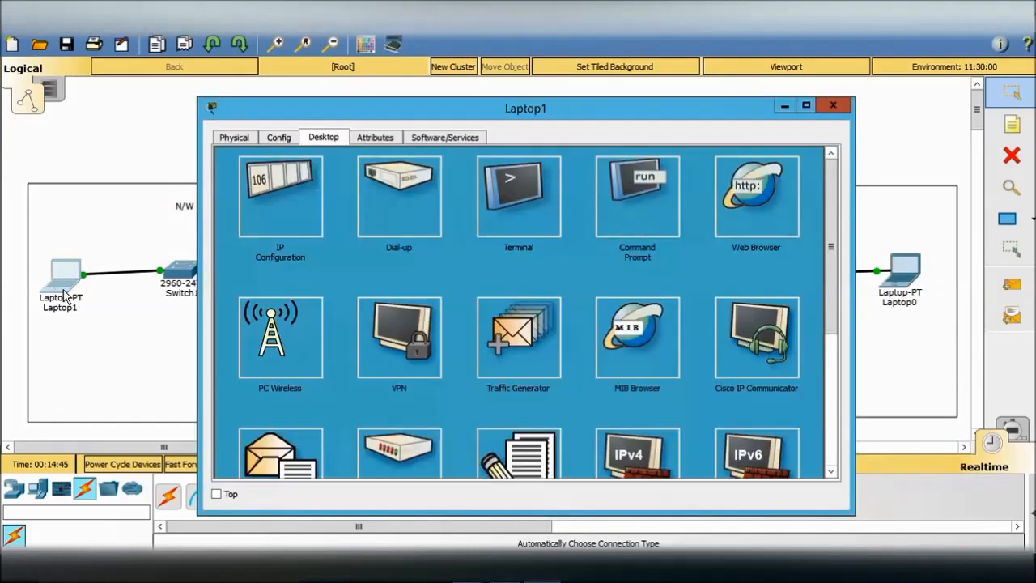
click(630, 194)
text(ping 10.)
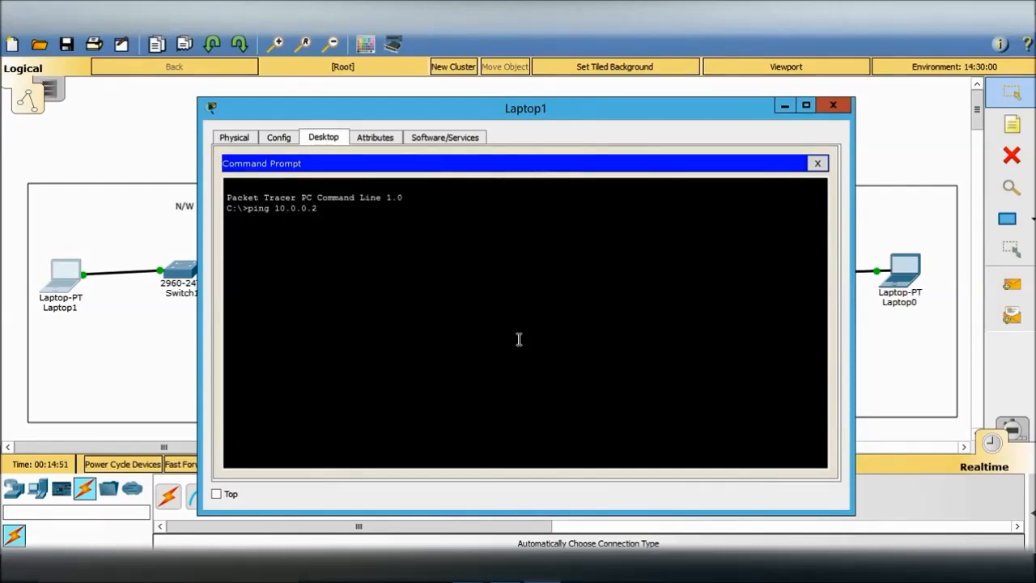
text(0.0.2)
key(Return)
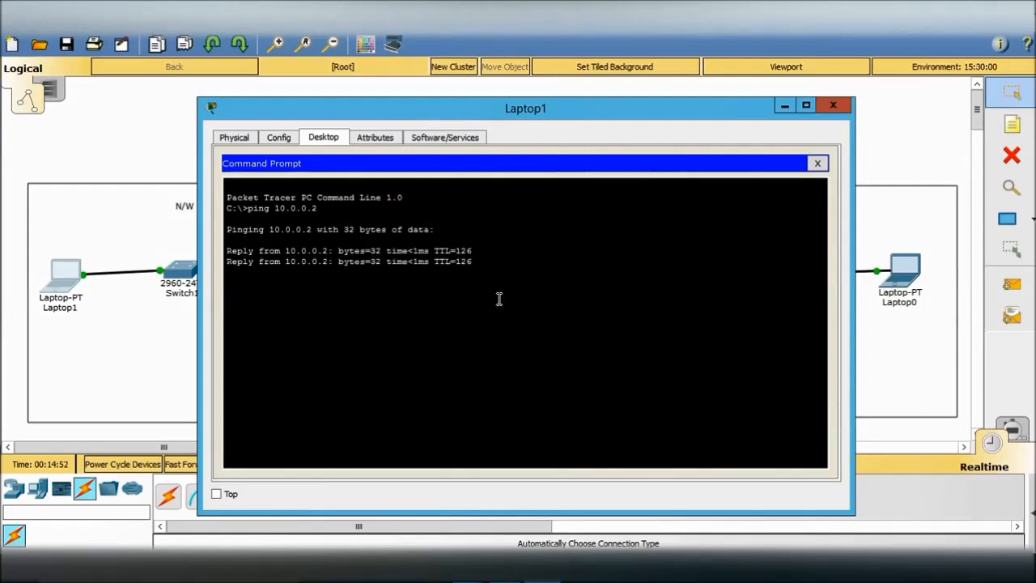
click(833, 106)
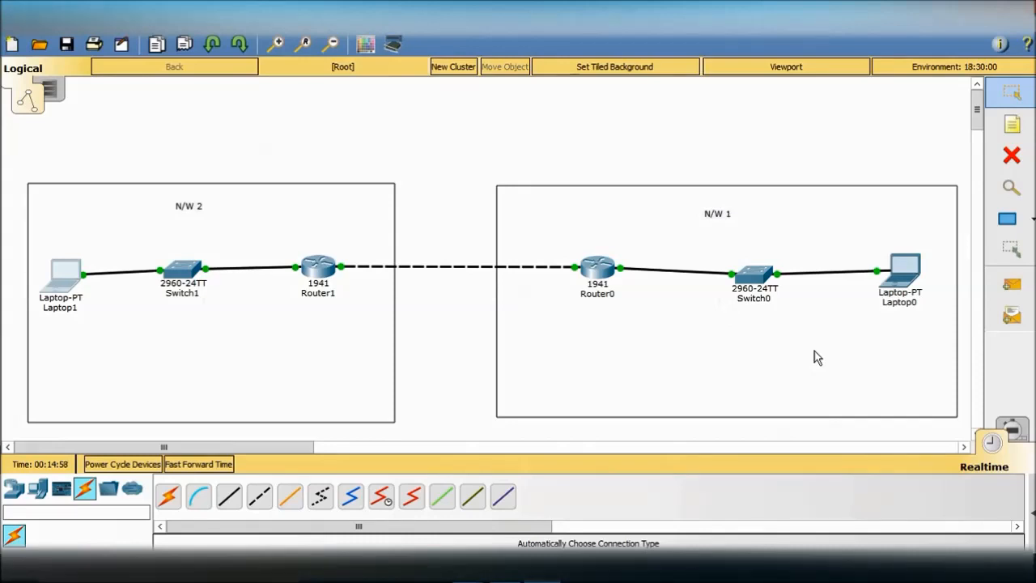
- Review Router0's GigabitEthernet0/0 settings and its IOS command history, and close the router's window
mouse_move(904, 291)
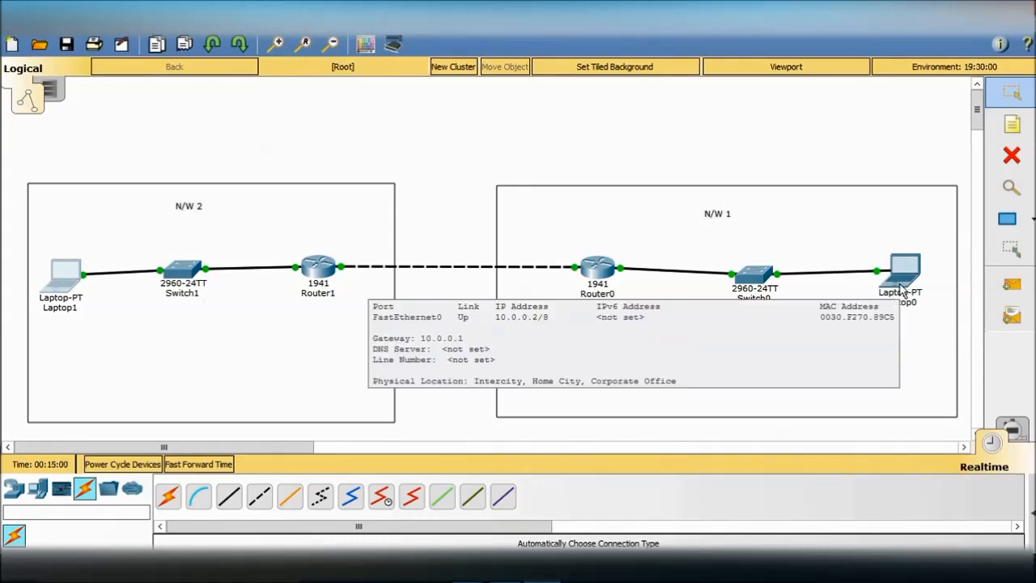
click(597, 269)
click(377, 293)
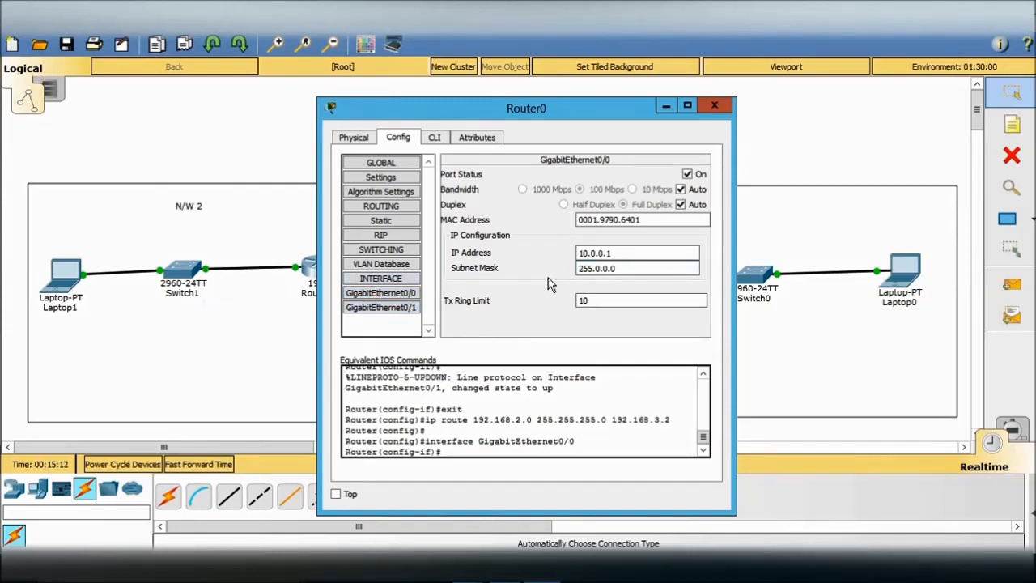
click(434, 137)
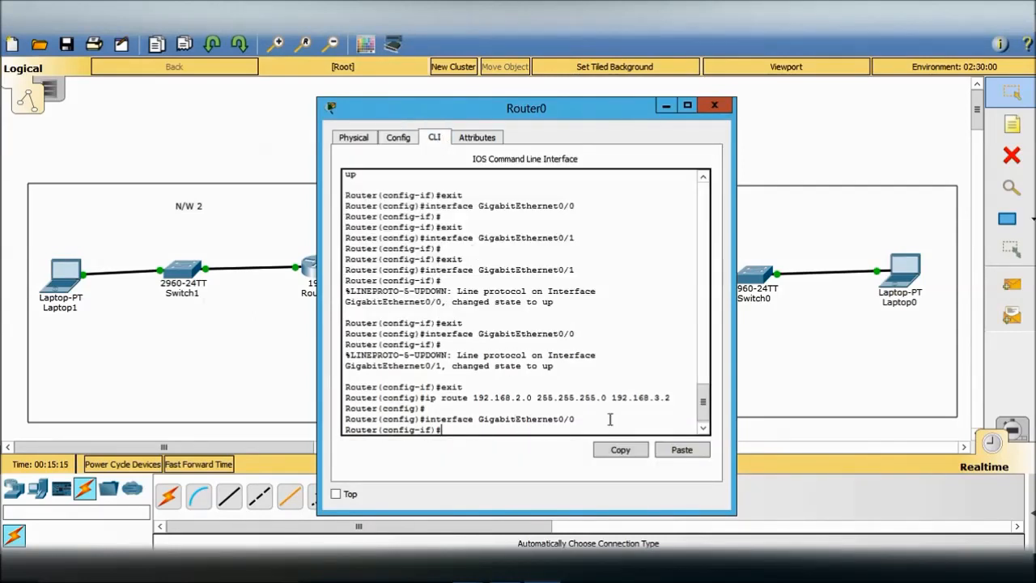
click(716, 109)
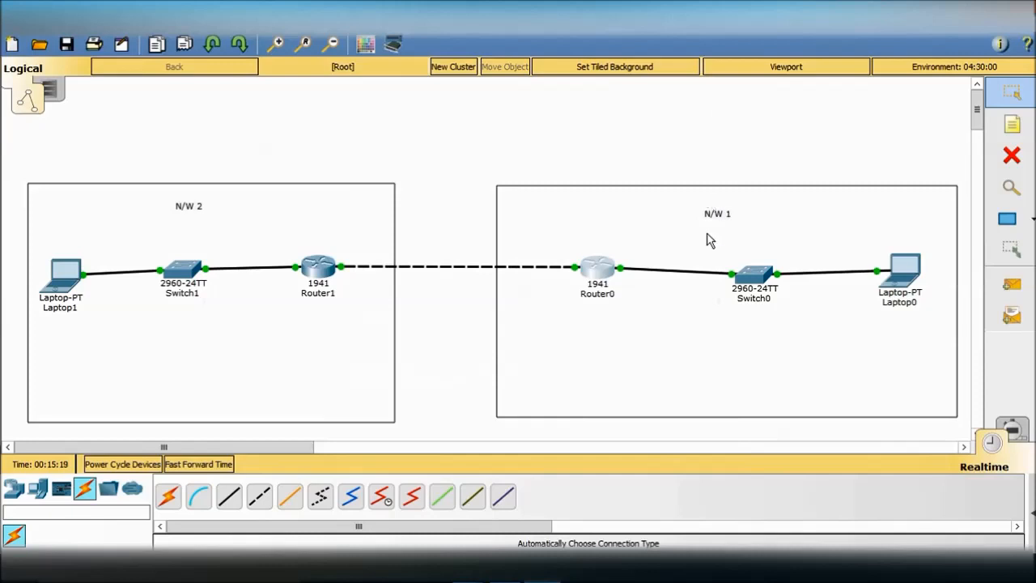